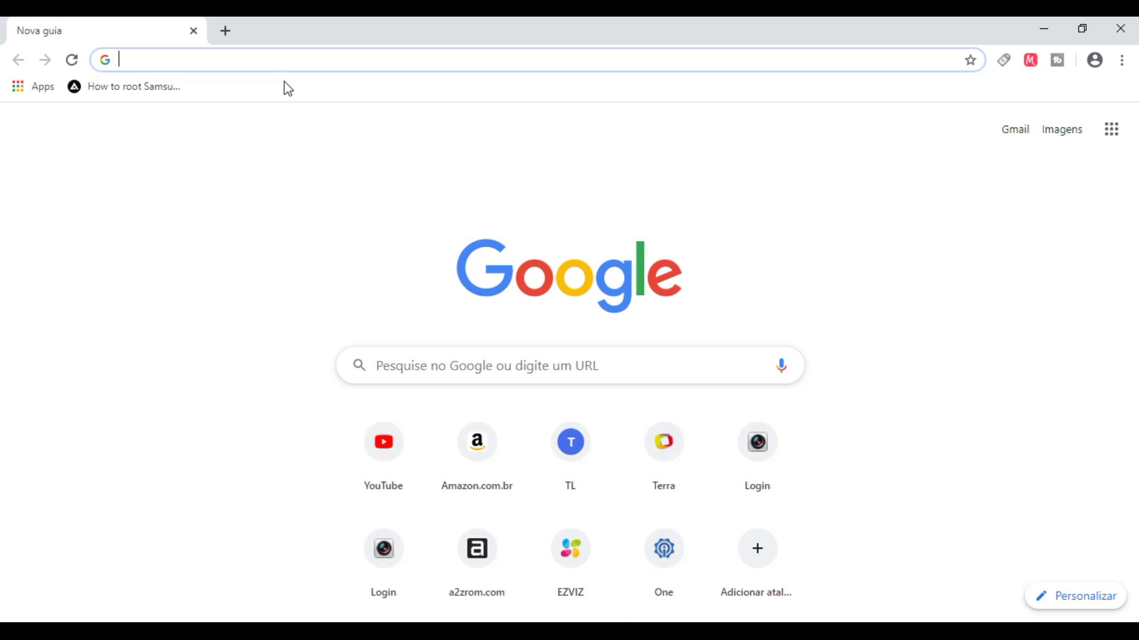
- Go to hikvision.com.br and open the downloads page from the SUPORTE menu
type("ha")
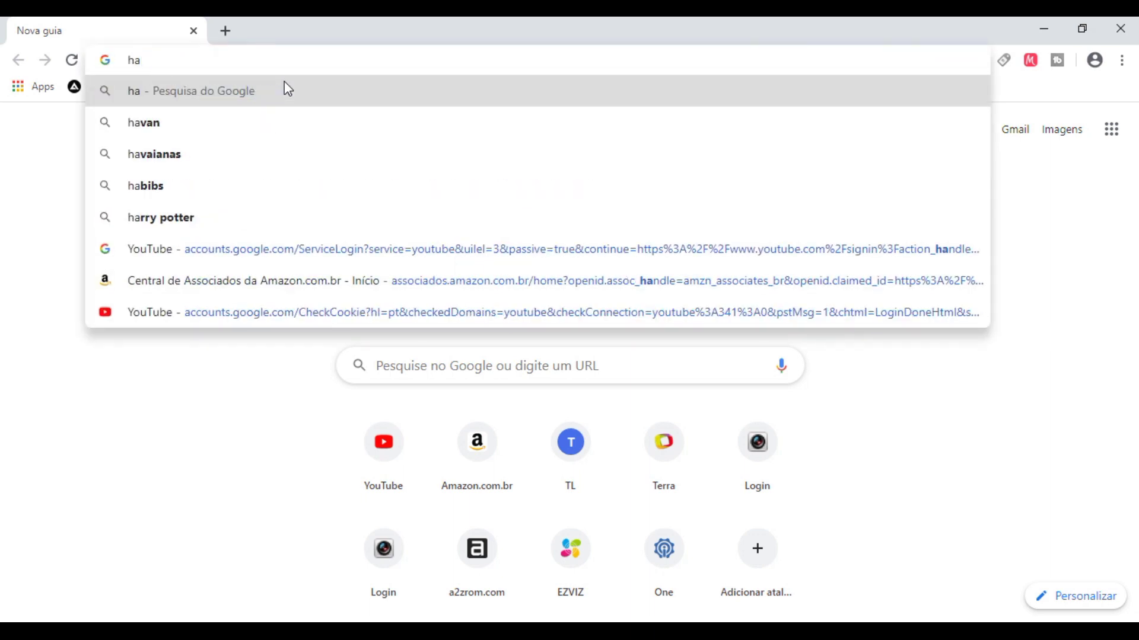
key("BackSpace")
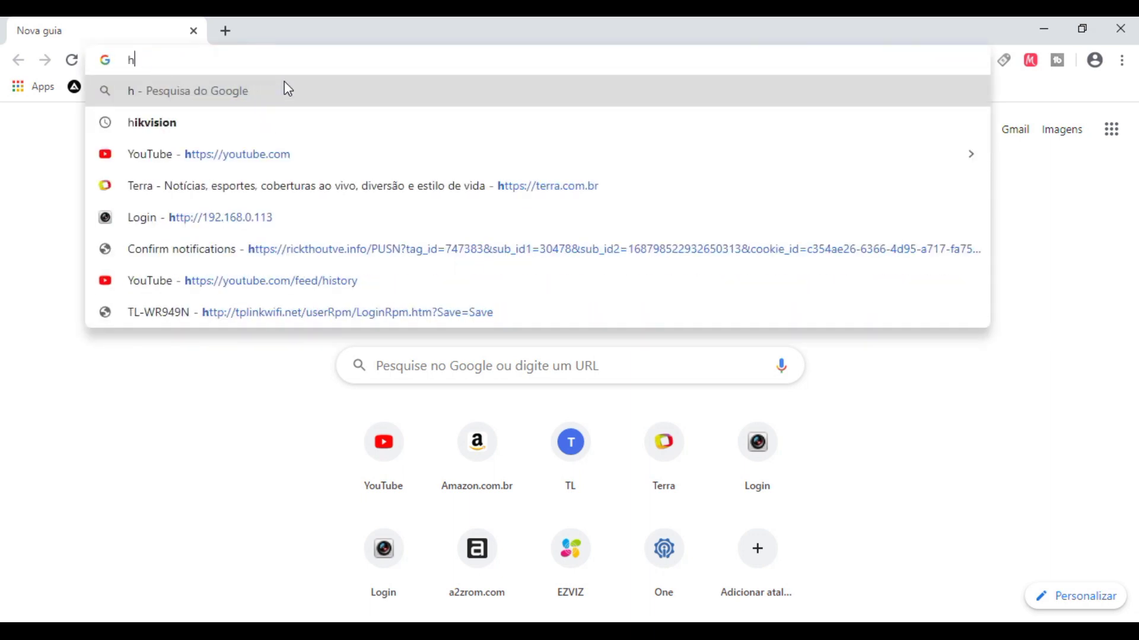
type("ikvision.com.")
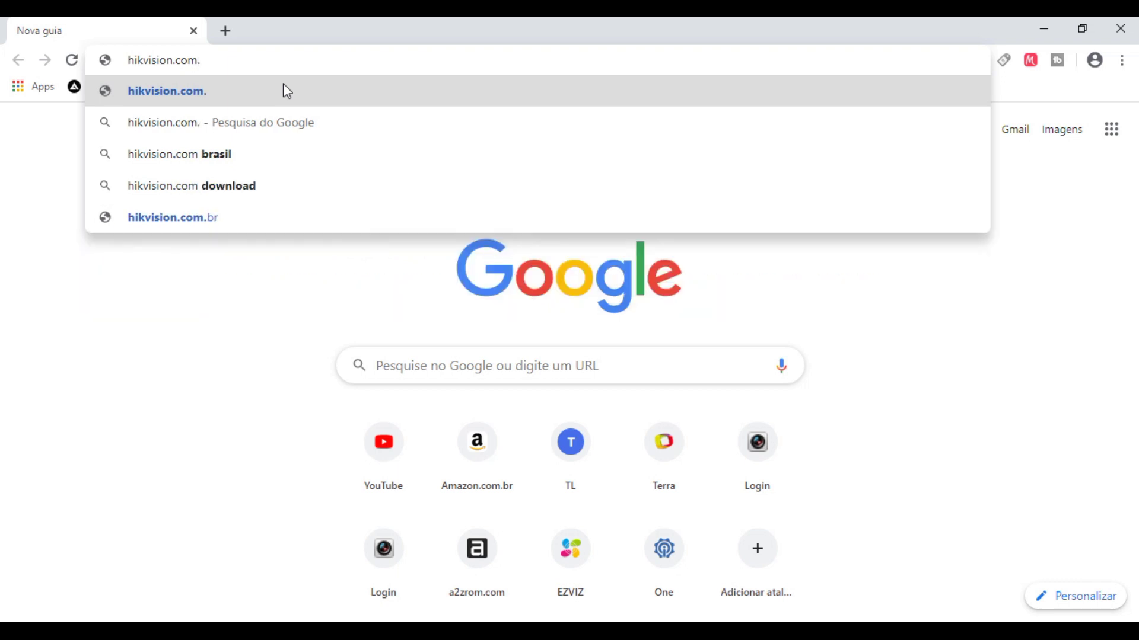
type("br")
key("Return")
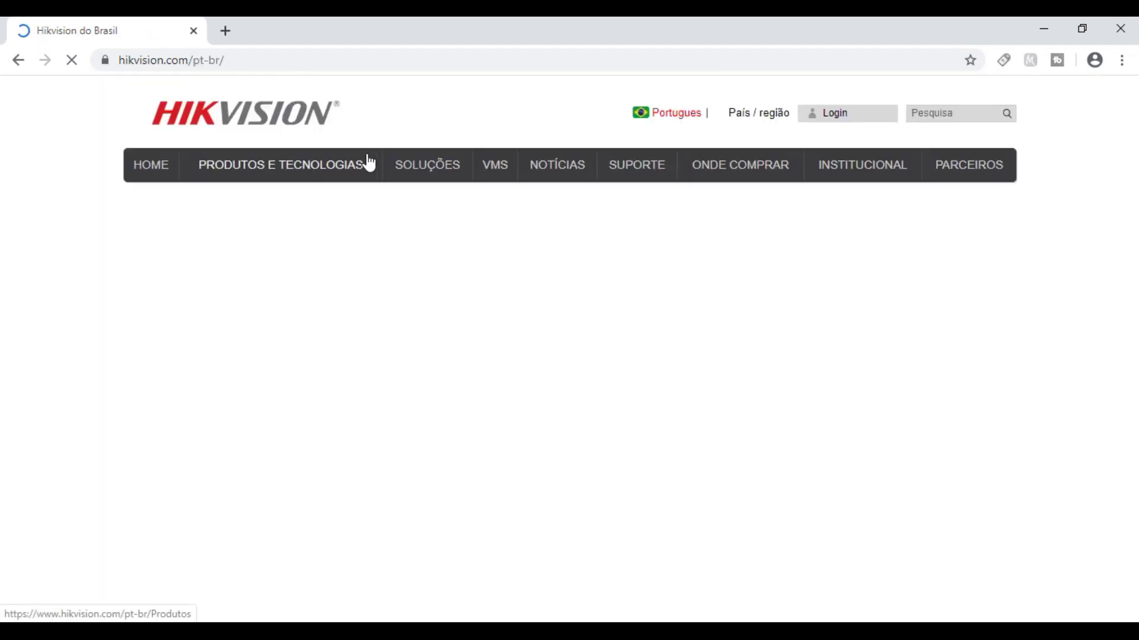
mouse_move(636, 178)
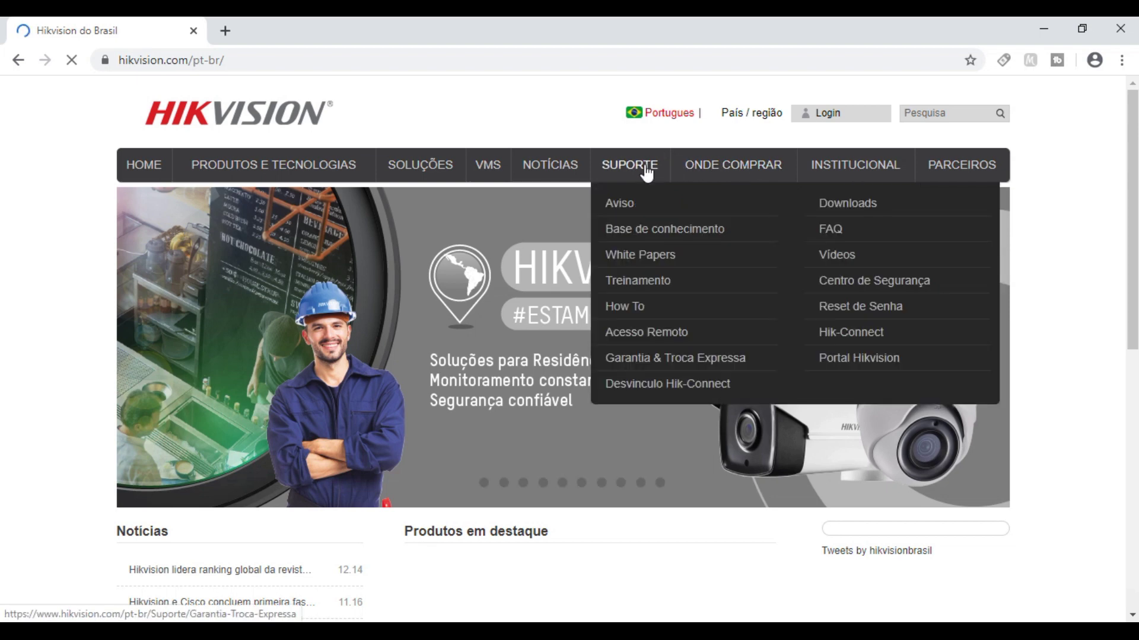
left_click(854, 209)
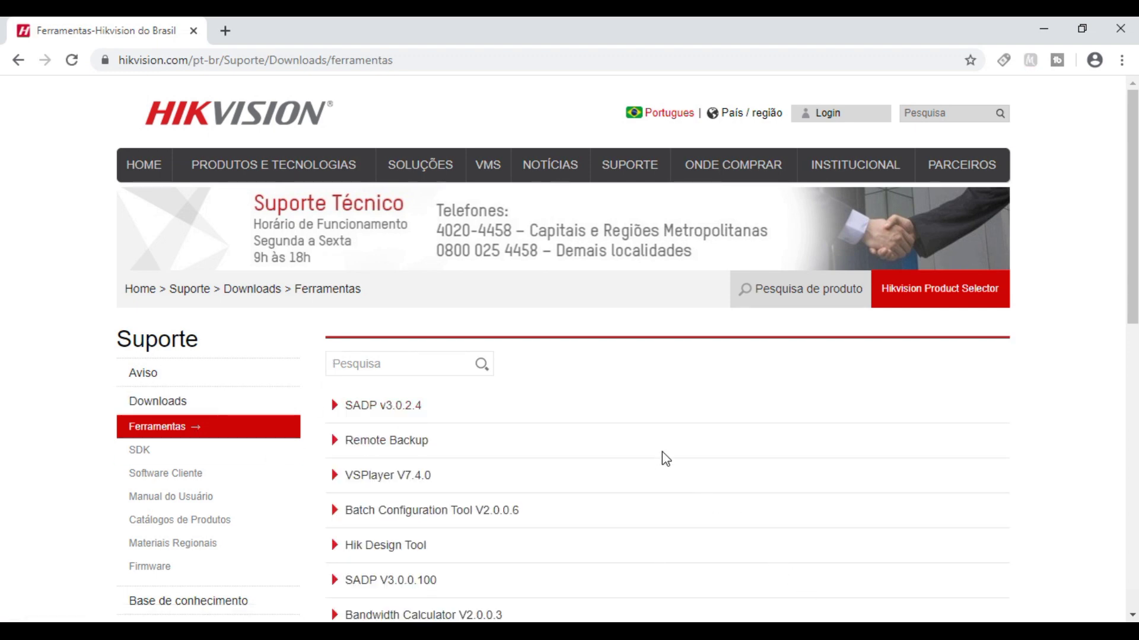
- Expand SADP v3.0.2.4 and download it after agreeing to the terms of use
left_click(408, 409)
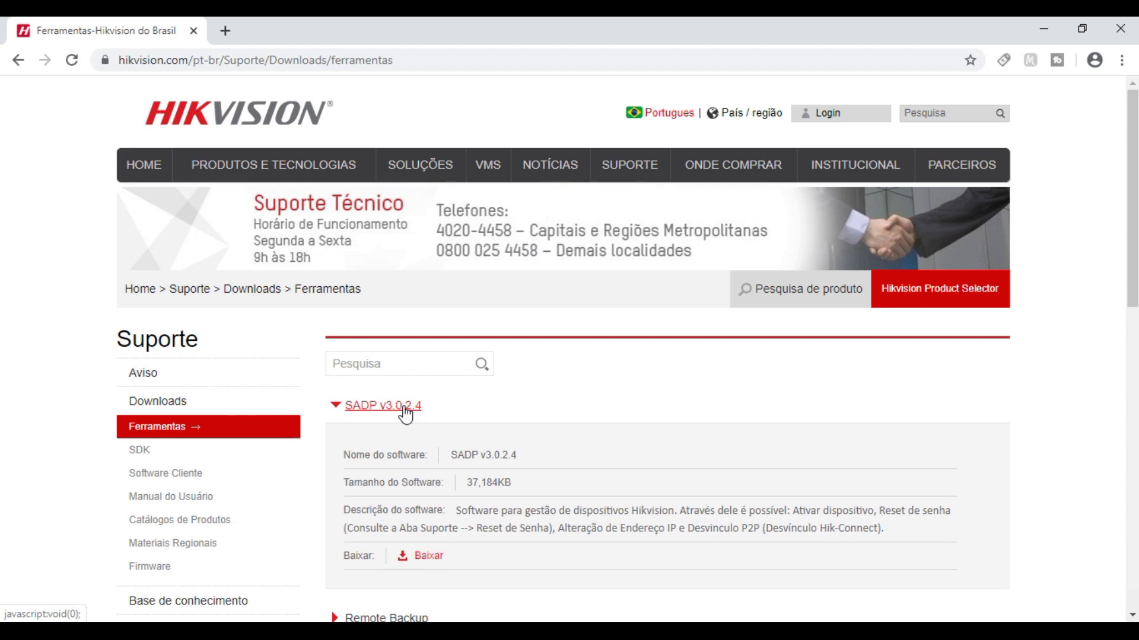
left_click(433, 557)
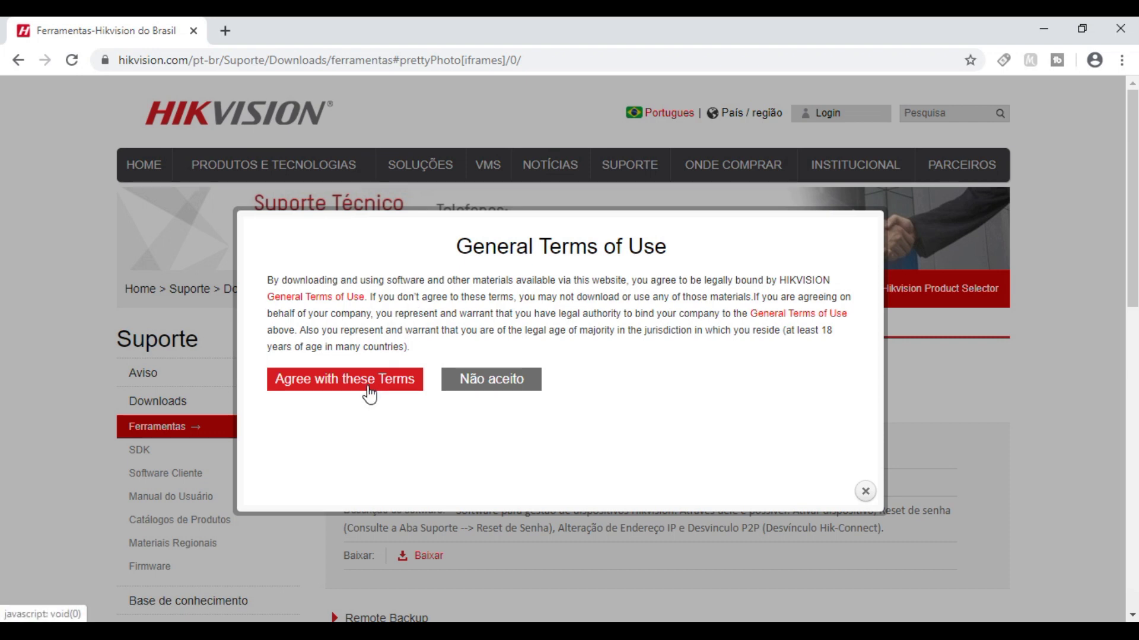
left_click(372, 388)
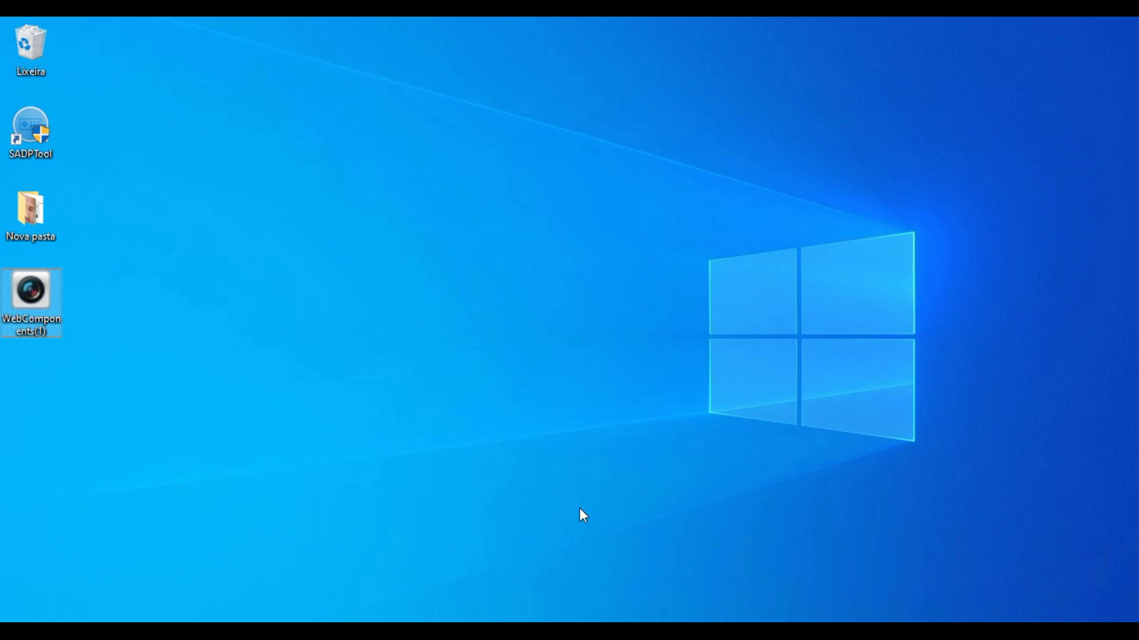
left_click(22, 320)
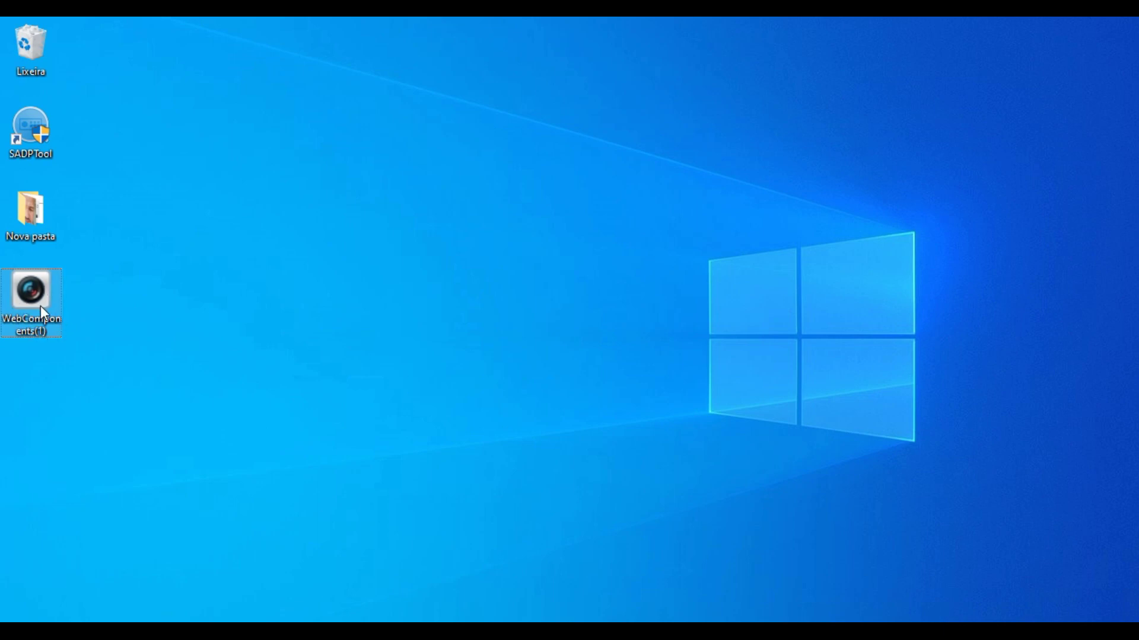
- Install Web Components from WebComponents(1), then launch and allow the SADPTool
double_click(37, 294)
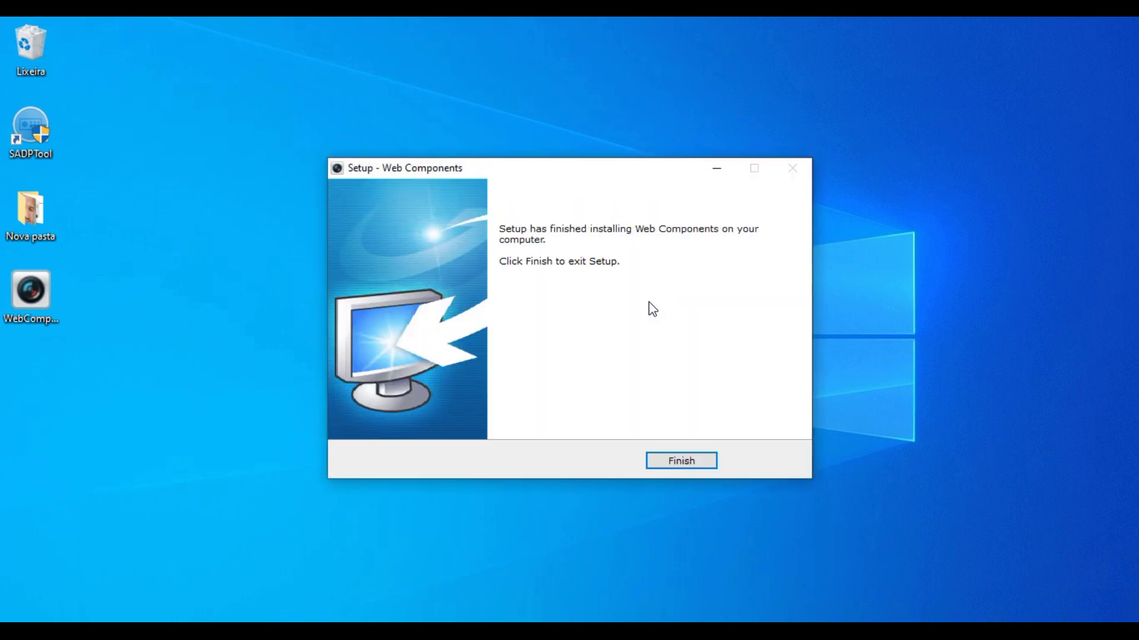
left_click(682, 469)
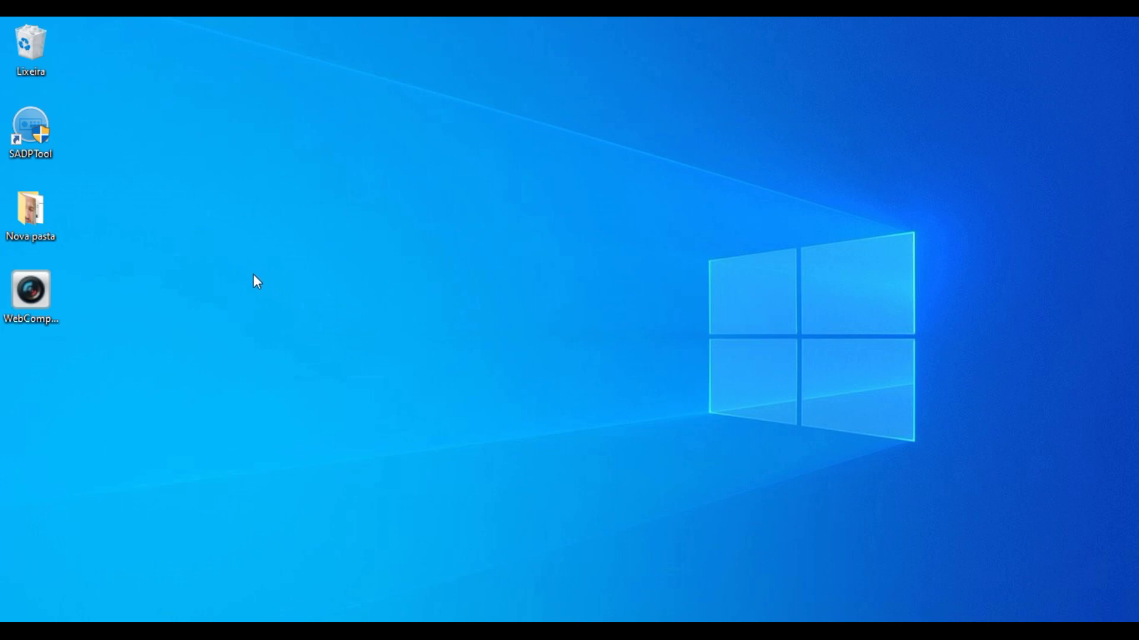
double_click(37, 138)
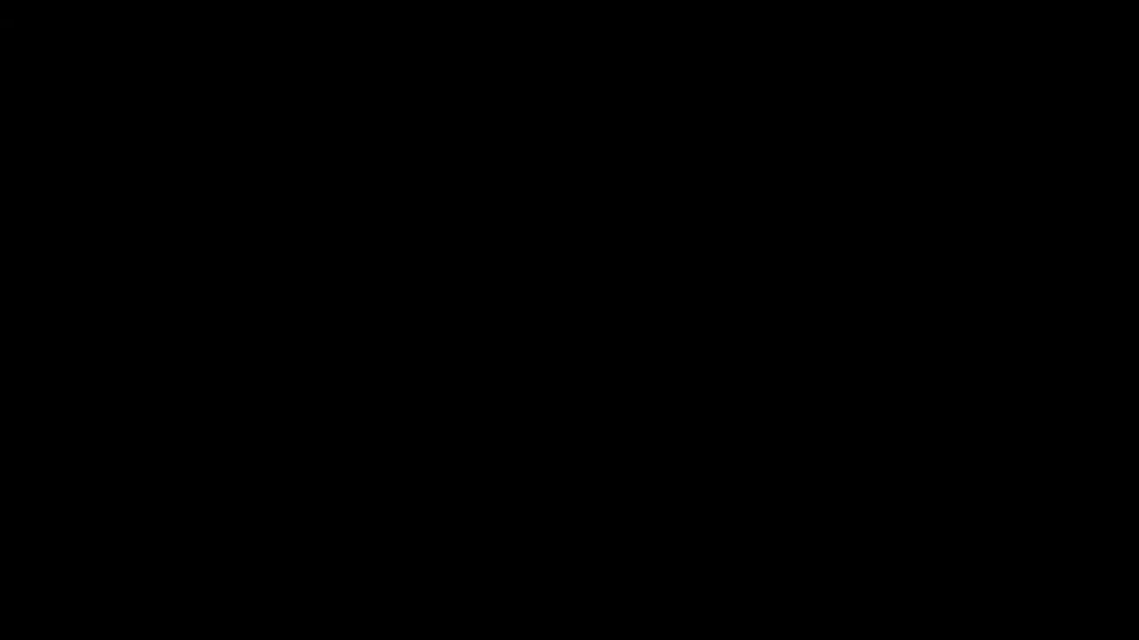
left_click(488, 453)
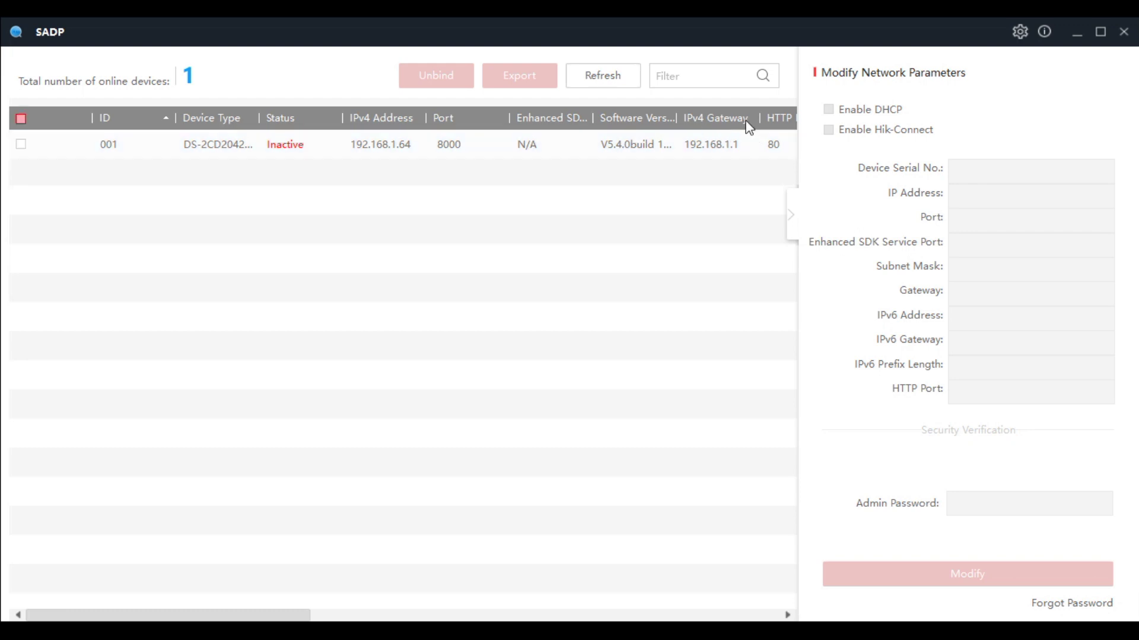
- Refresh SADP to find the inactive camera at 192.168.1.64, then open a new Chrome tab
left_click(795, 219)
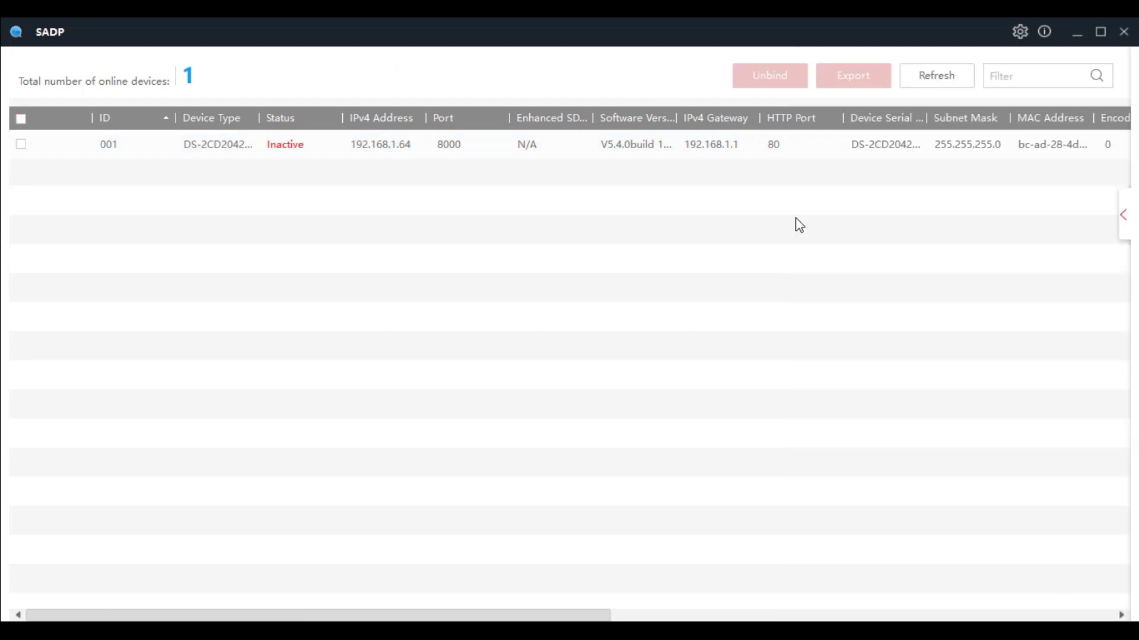
left_click(946, 76)
left_click(386, 144)
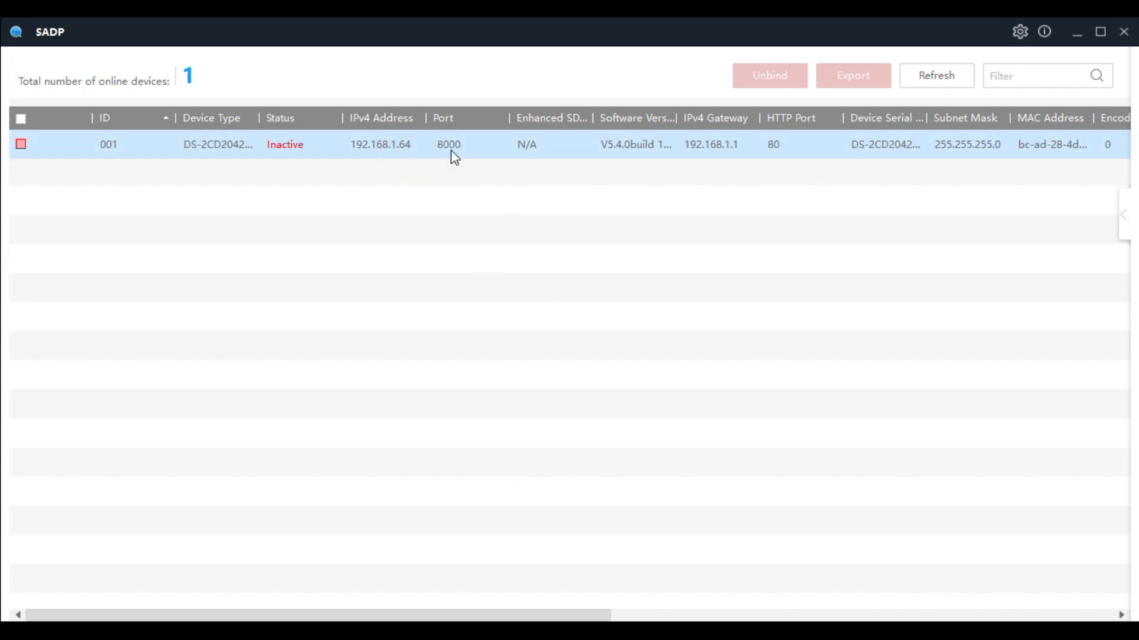
left_click(640, 555)
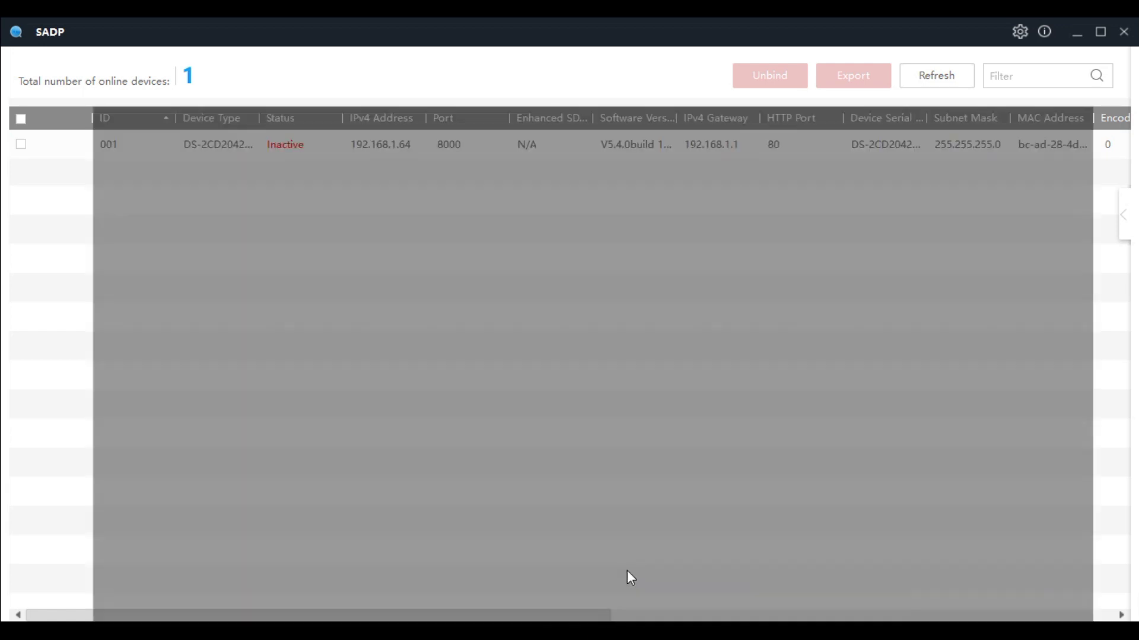
left_click(627, 570)
left_click(237, 37)
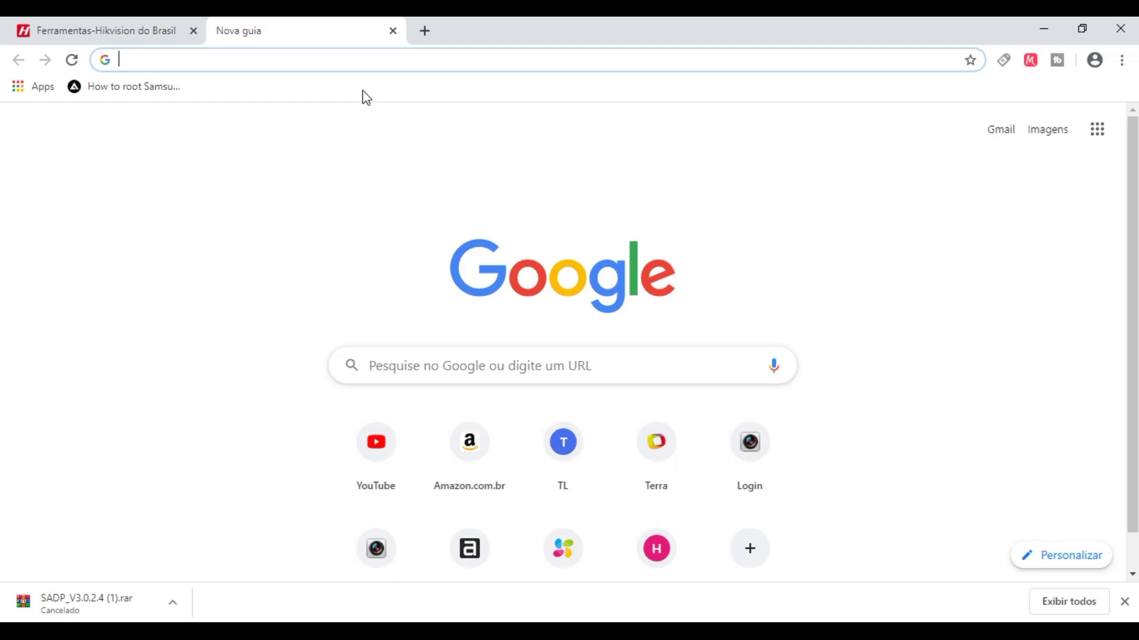
- Log in to the TP-Link router and review its DHCP client list of 192.168.0.x devices
left_click(563, 442)
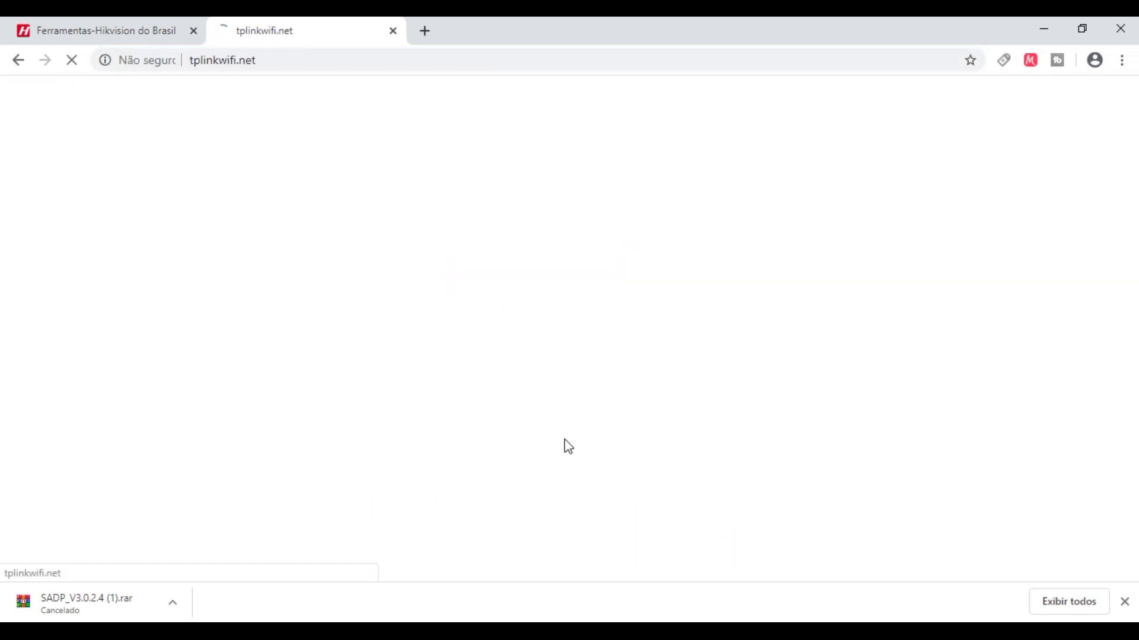
left_click(519, 369)
key("Return")
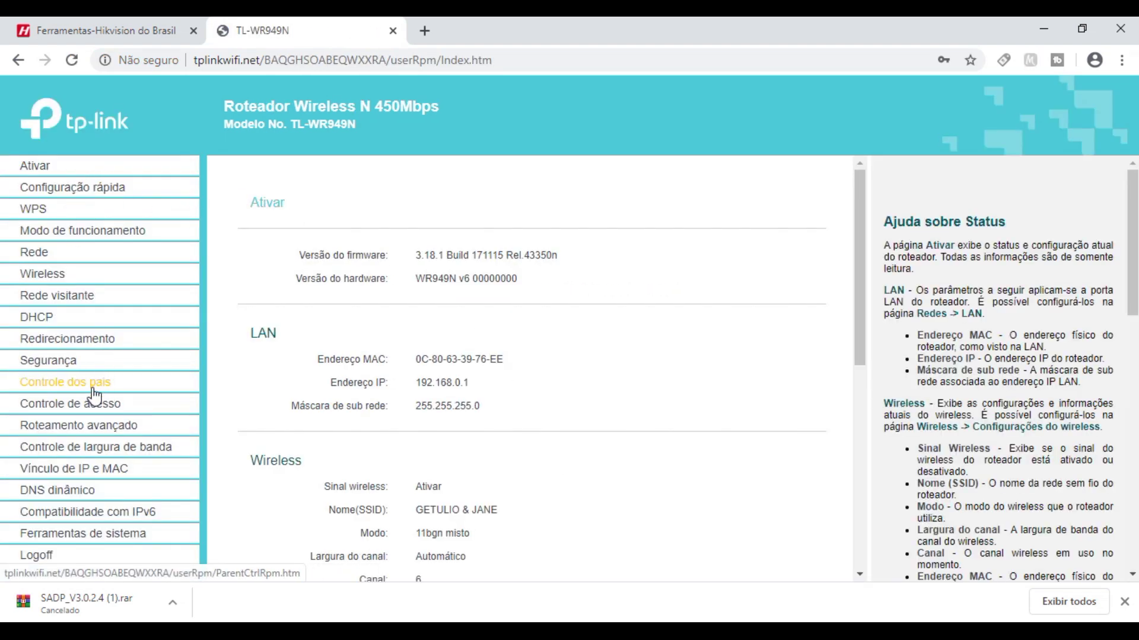
left_click(47, 320)
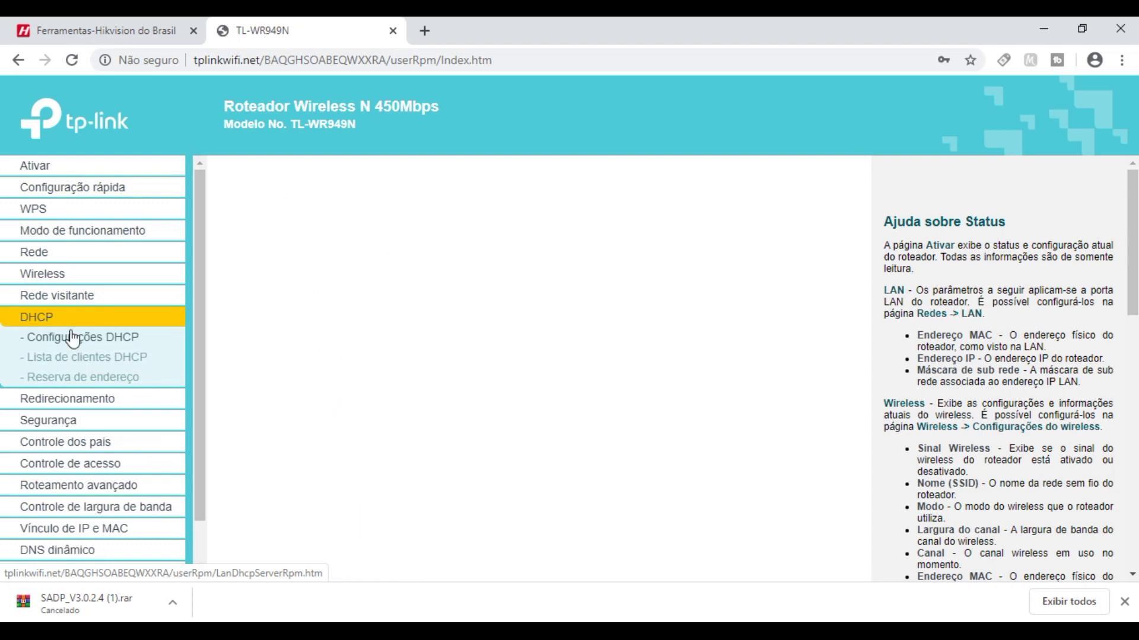
left_click(89, 358)
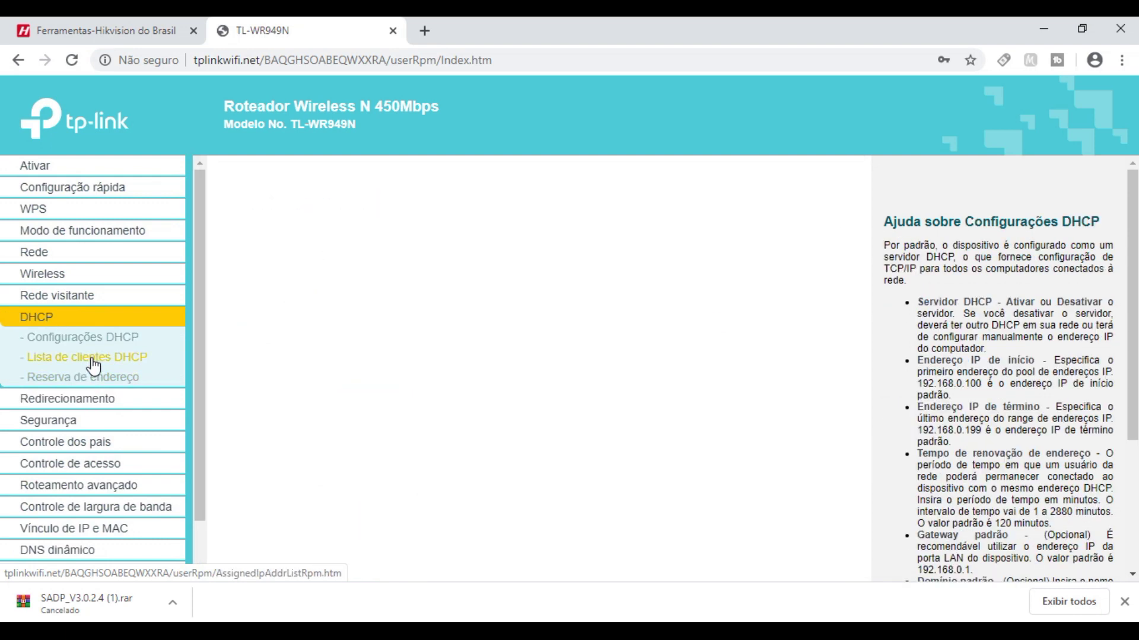
scroll(615, 394, "down", 3)
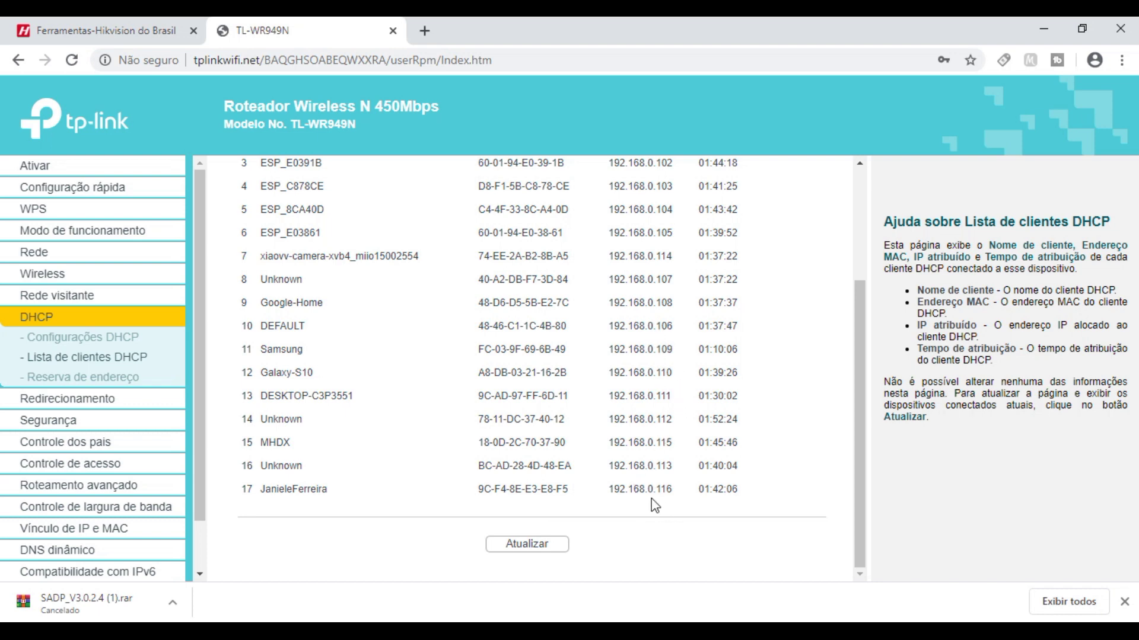
scroll(664, 486, "up", 3)
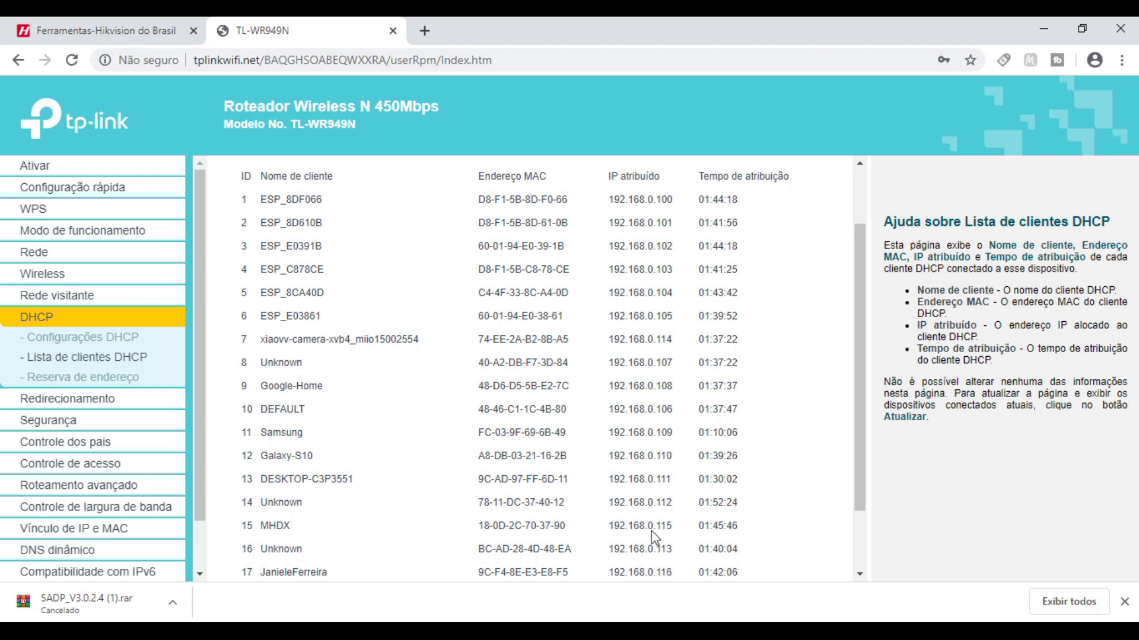
left_click(139, 26)
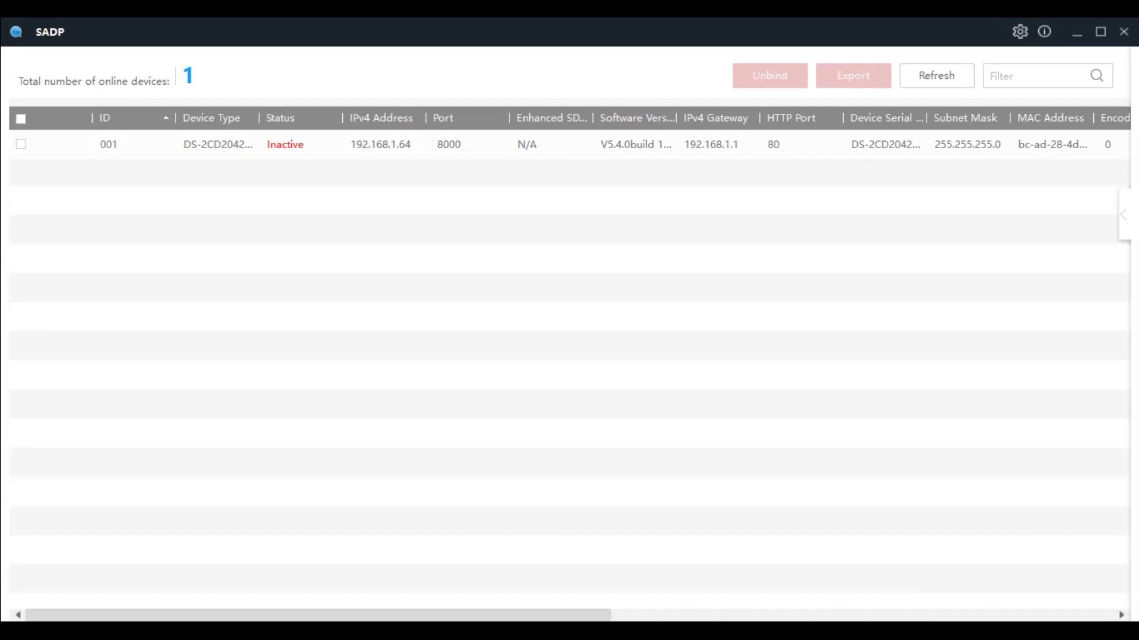
- Open the Ethernet adapter's IPv4 properties and choose 'Use the following IP address'
left_click(243, 153)
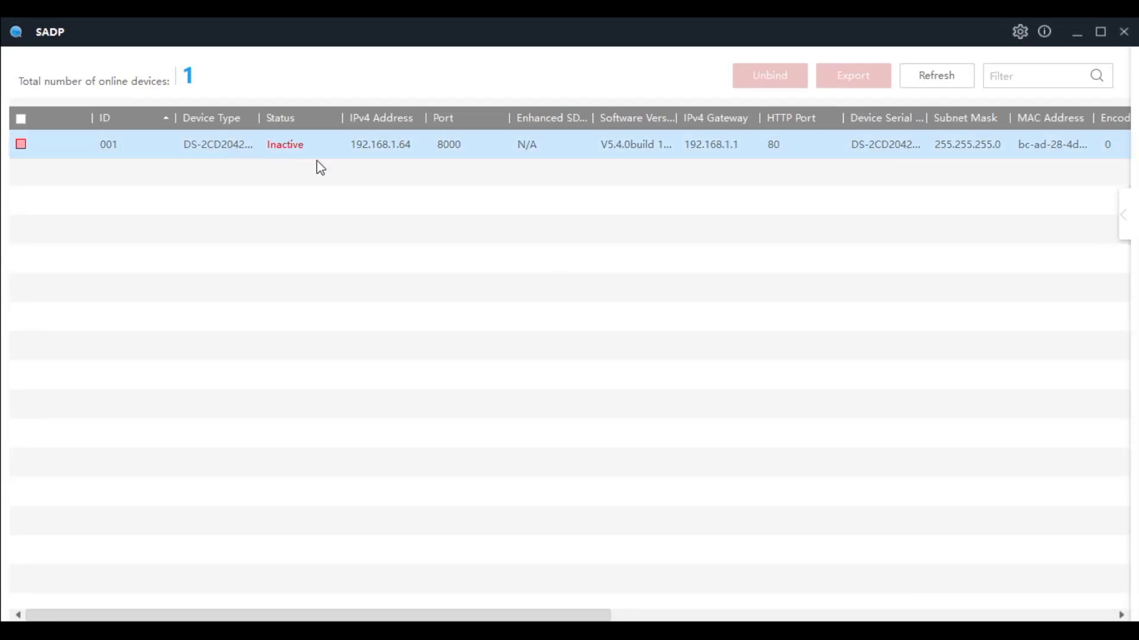
left_click(387, 154)
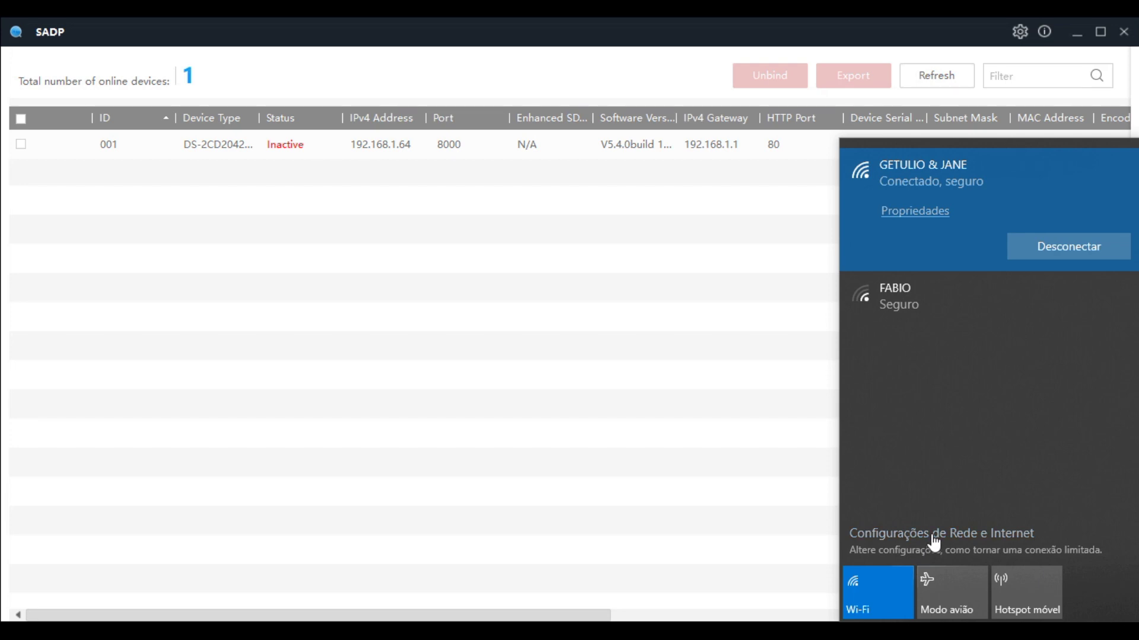
left_click(933, 537)
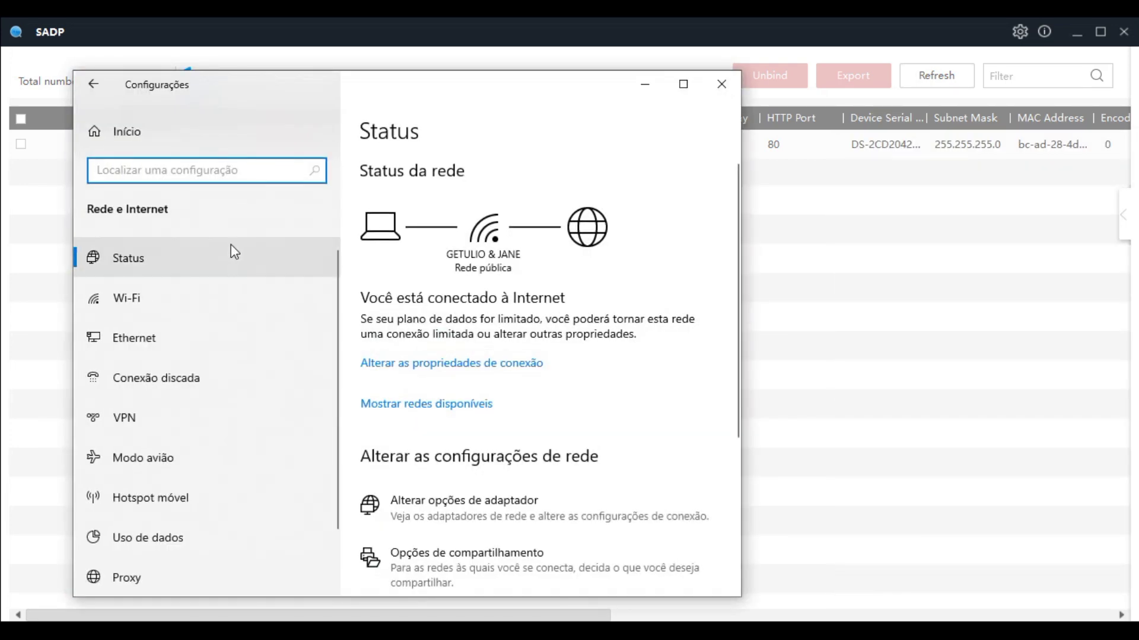
left_click(131, 340)
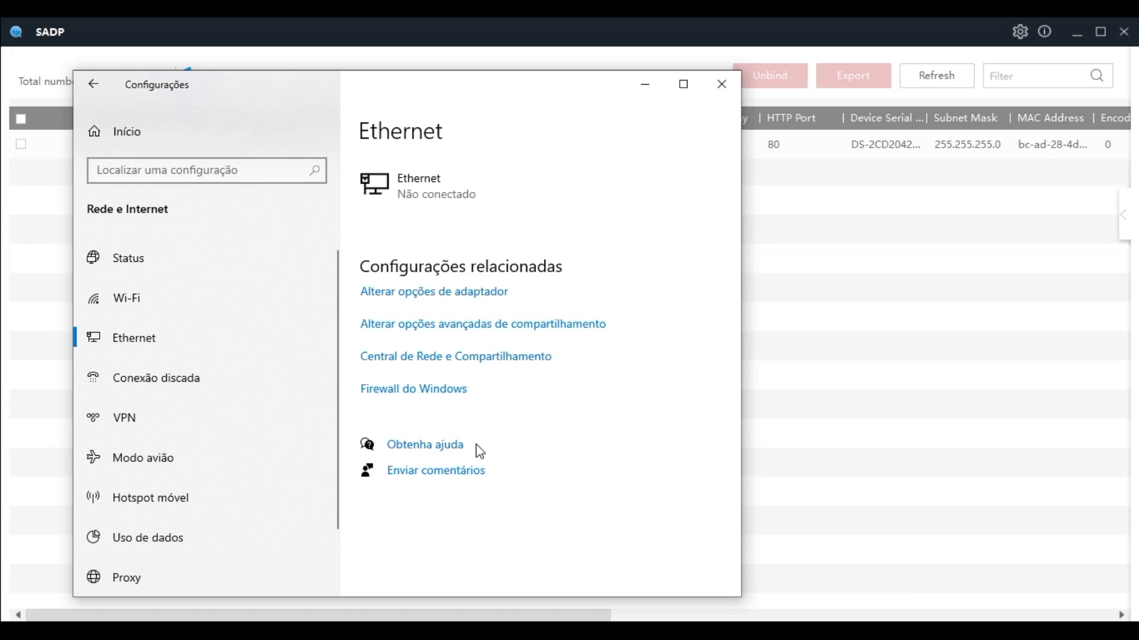
left_click(415, 295)
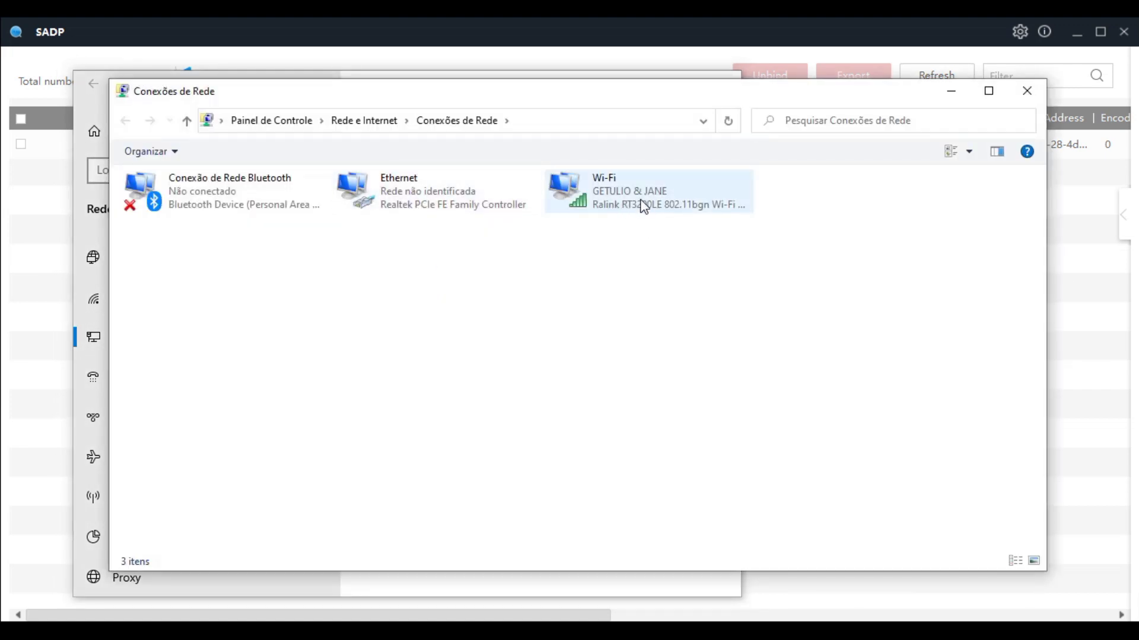
double_click(430, 198)
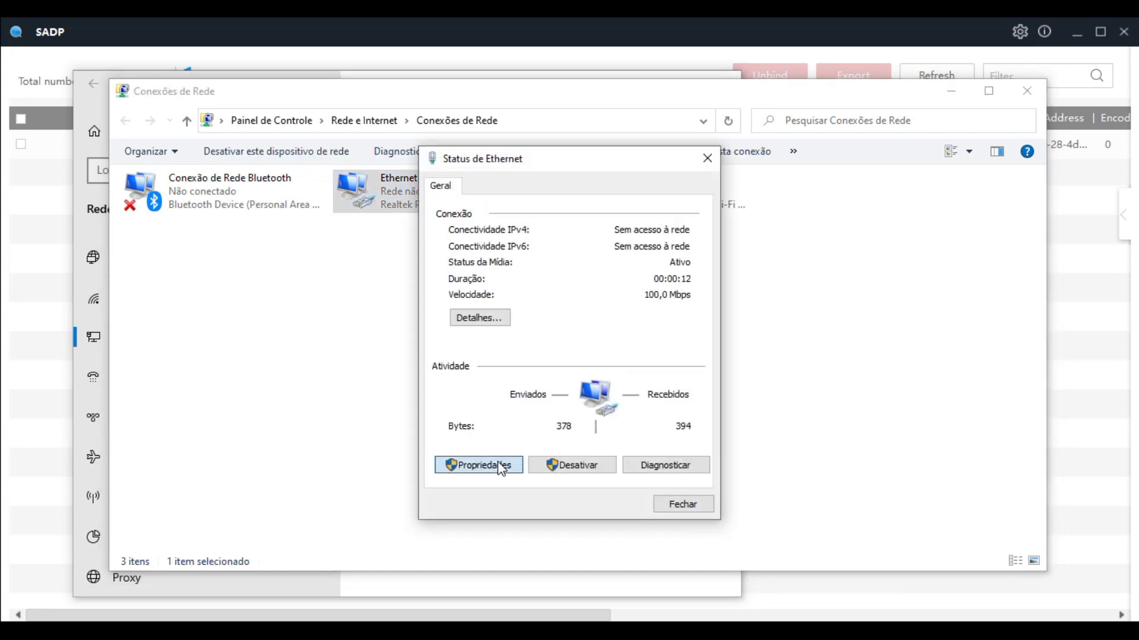
left_click(501, 465)
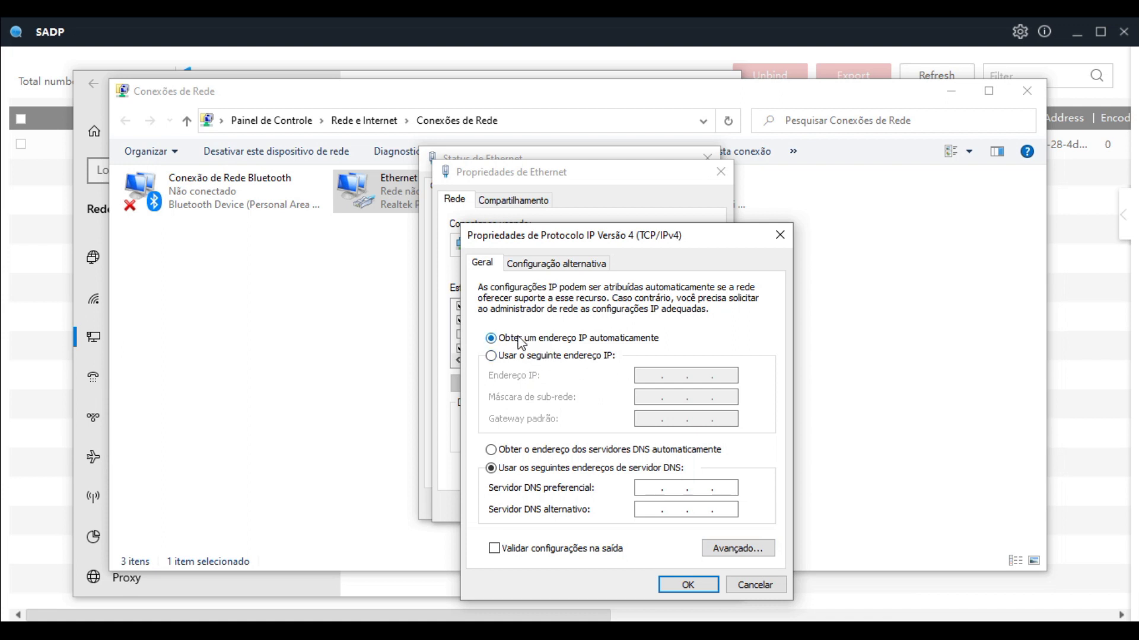
left_click(491, 356)
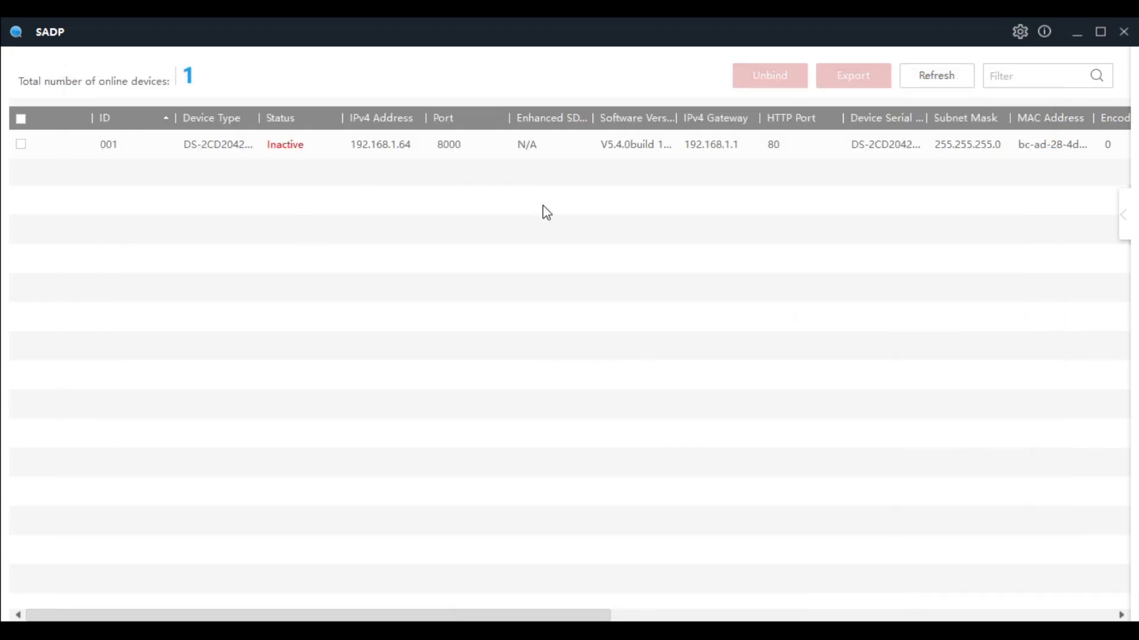
left_click(359, 144)
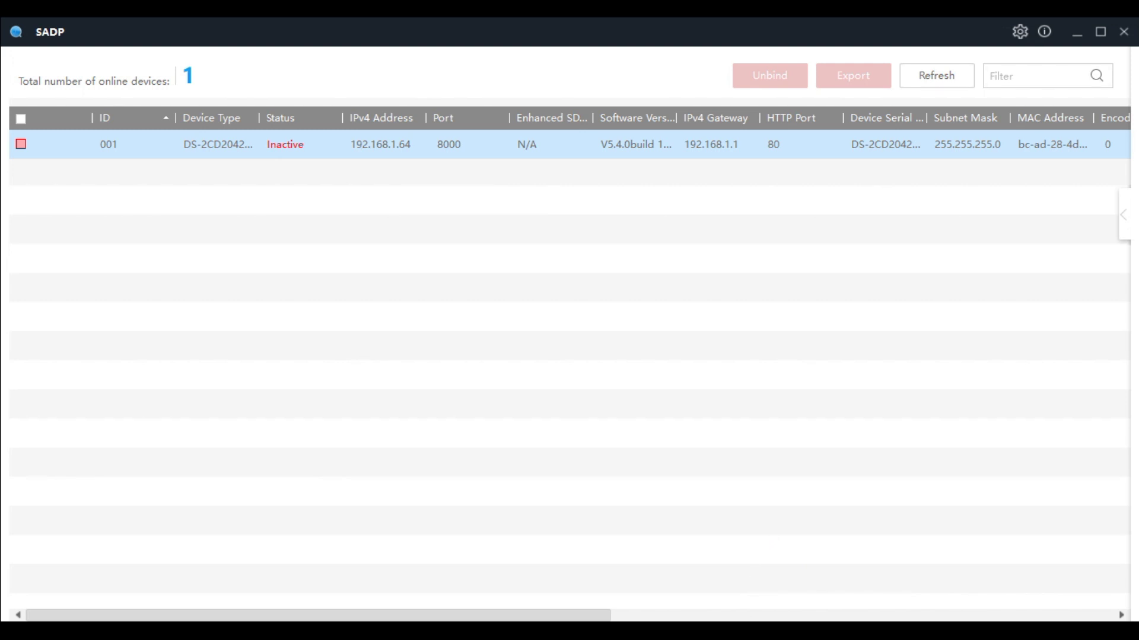
- Enter IP 192.168.1.63 with mask 255.255.255.0, apply, and close the Ethernet dialogs
mouse_move(837, 631)
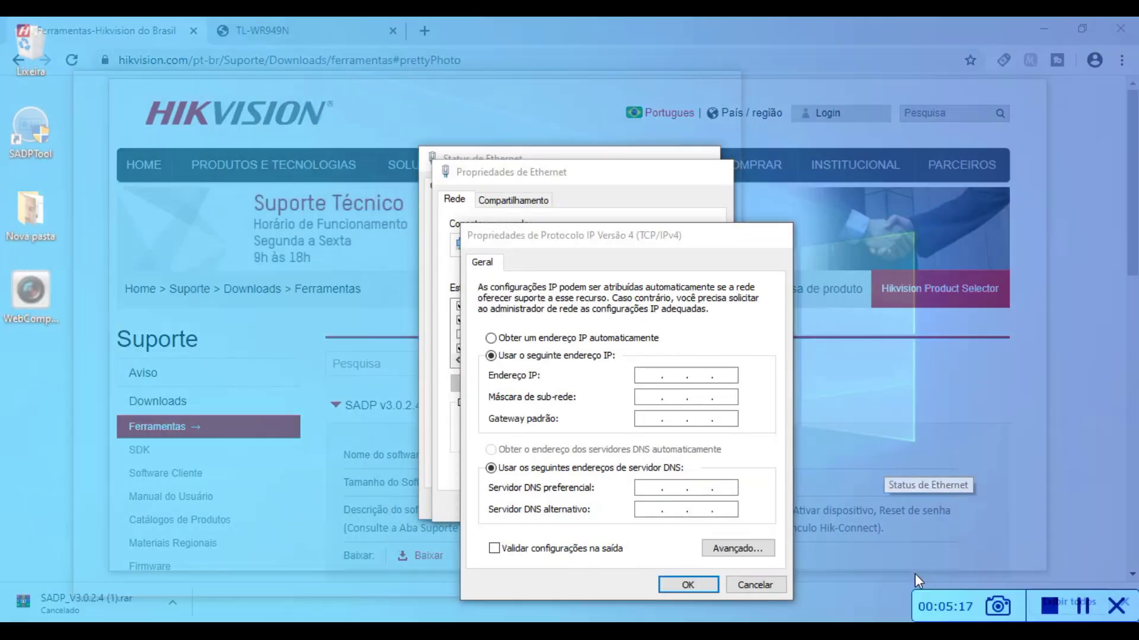
left_click(916, 574)
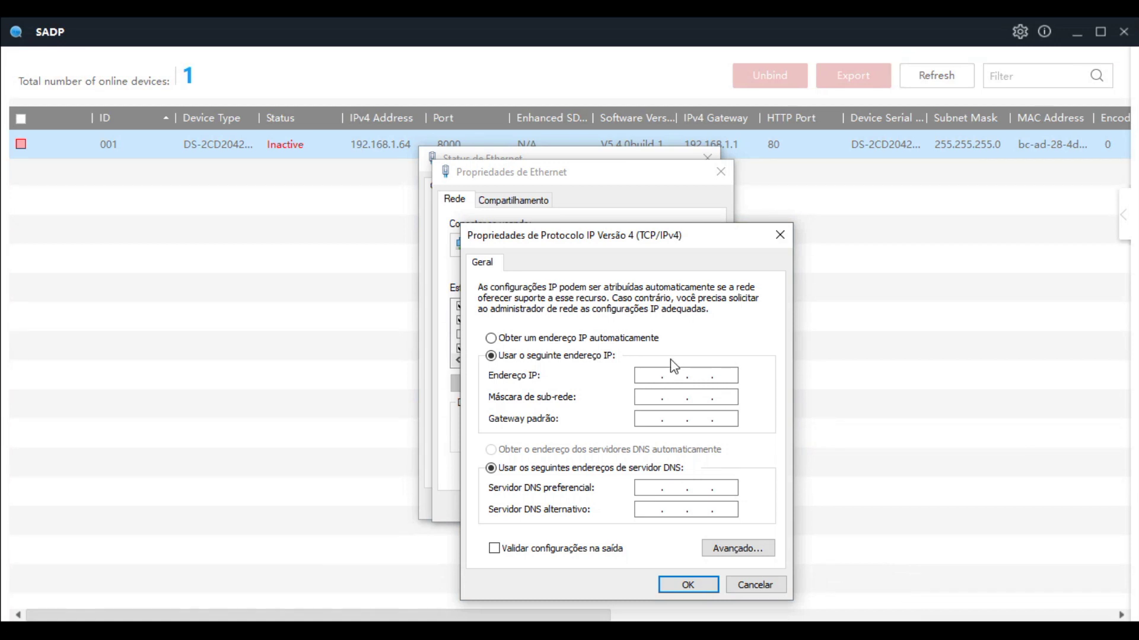
type("192 . 168 . 1 .")
key("Tab")
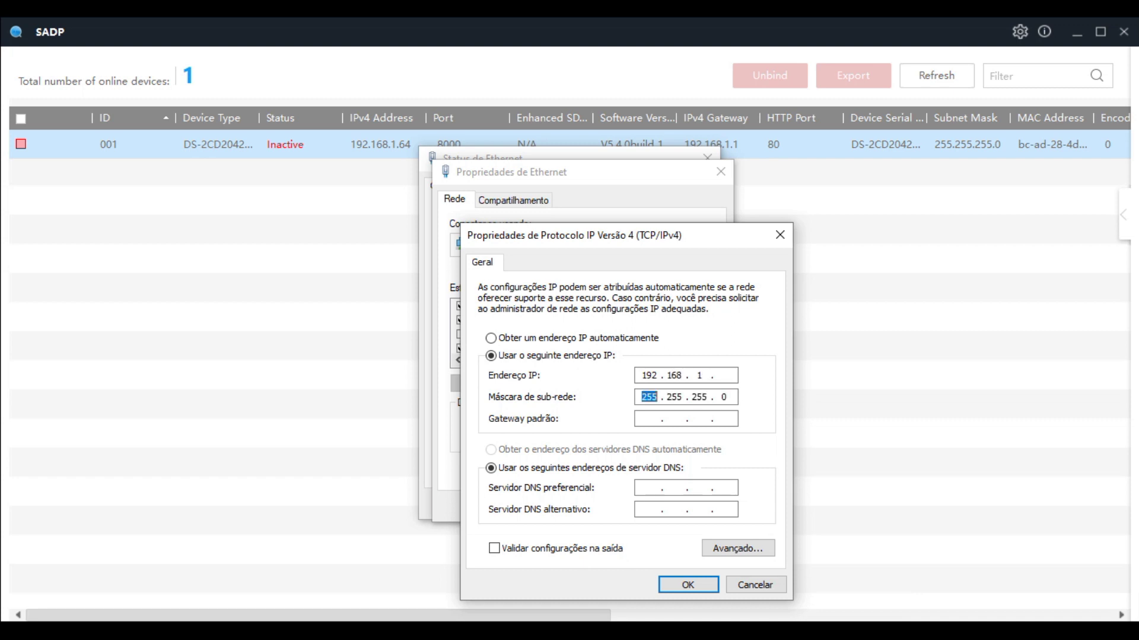
left_click(728, 376)
type("63")
left_click(655, 397)
left_click(687, 586)
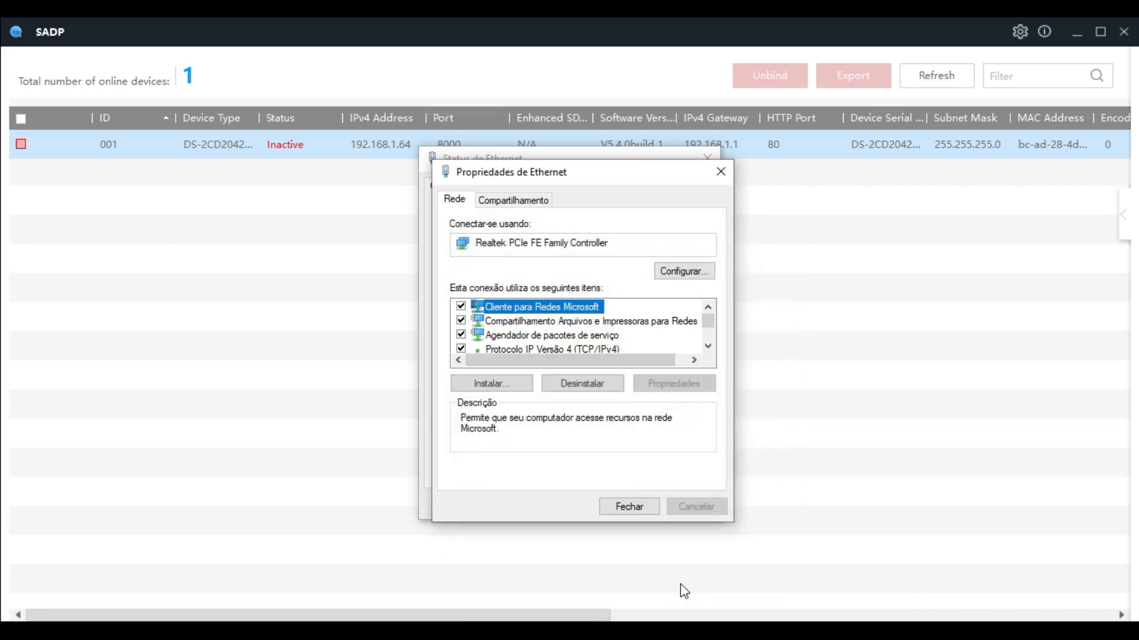
left_click(631, 508)
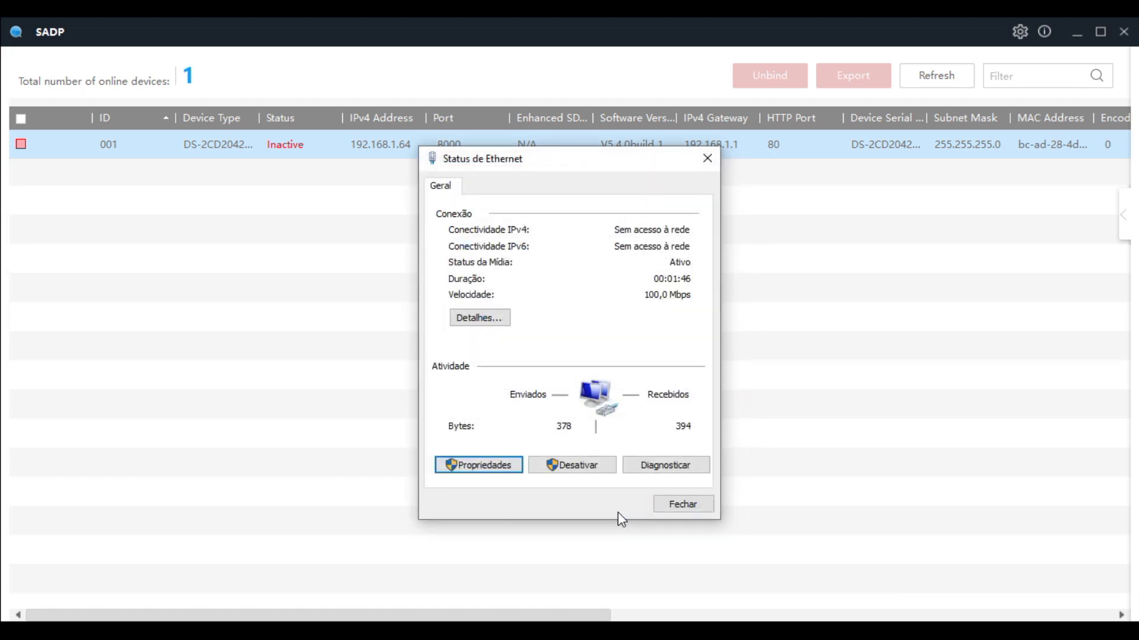
left_click(683, 505)
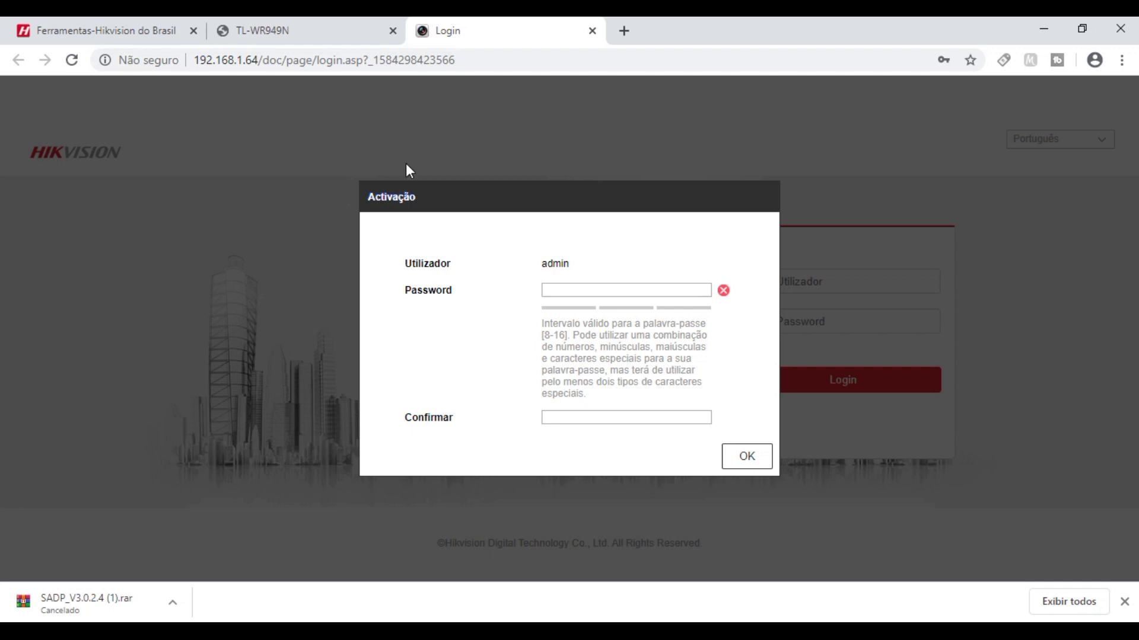
- On the 192.168.1.64 Activation page, enter the new admin password in both fields and submit
left_click(576, 289)
type("admi")
left_click(742, 461)
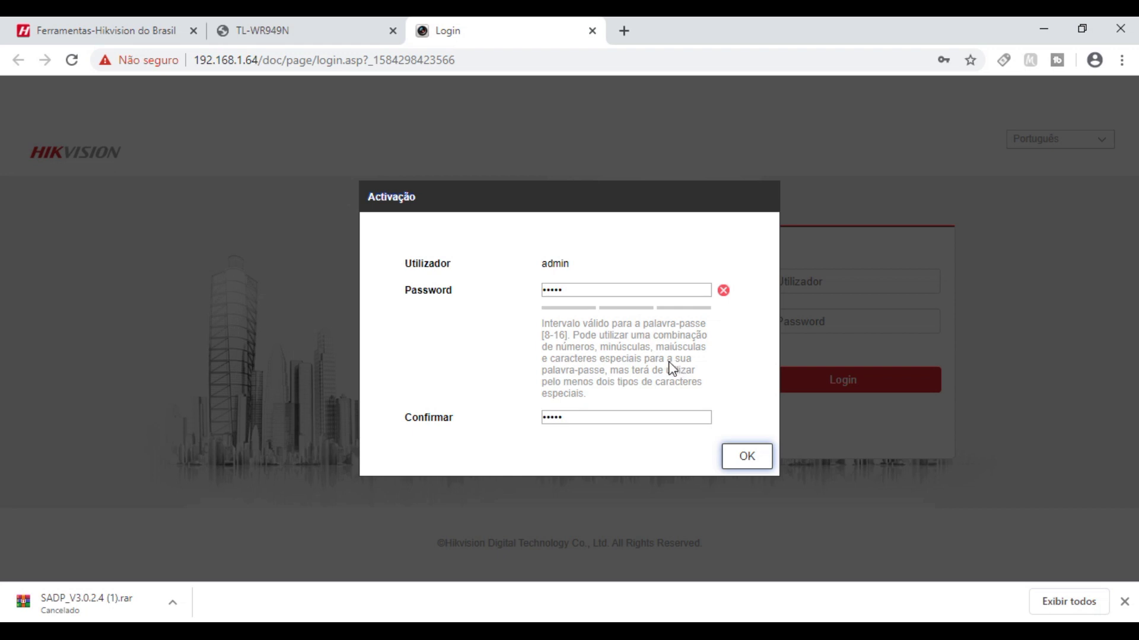
left_click_drag(583, 290, 502, 284)
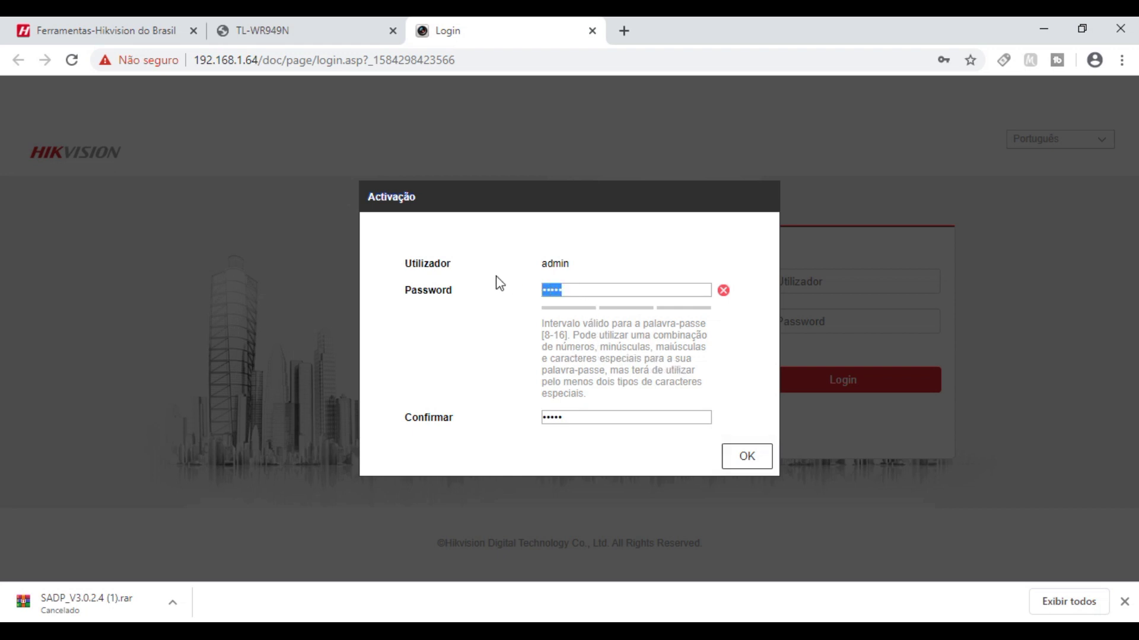
type("a")
key("BackSpace")
key("BackSpace")
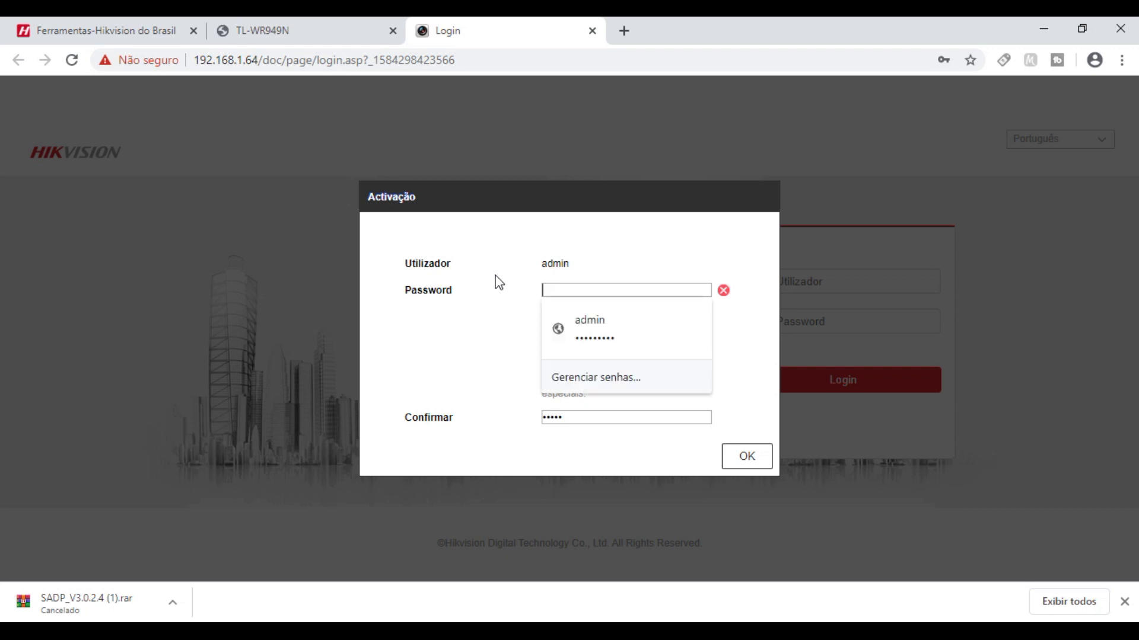
type("abcd")
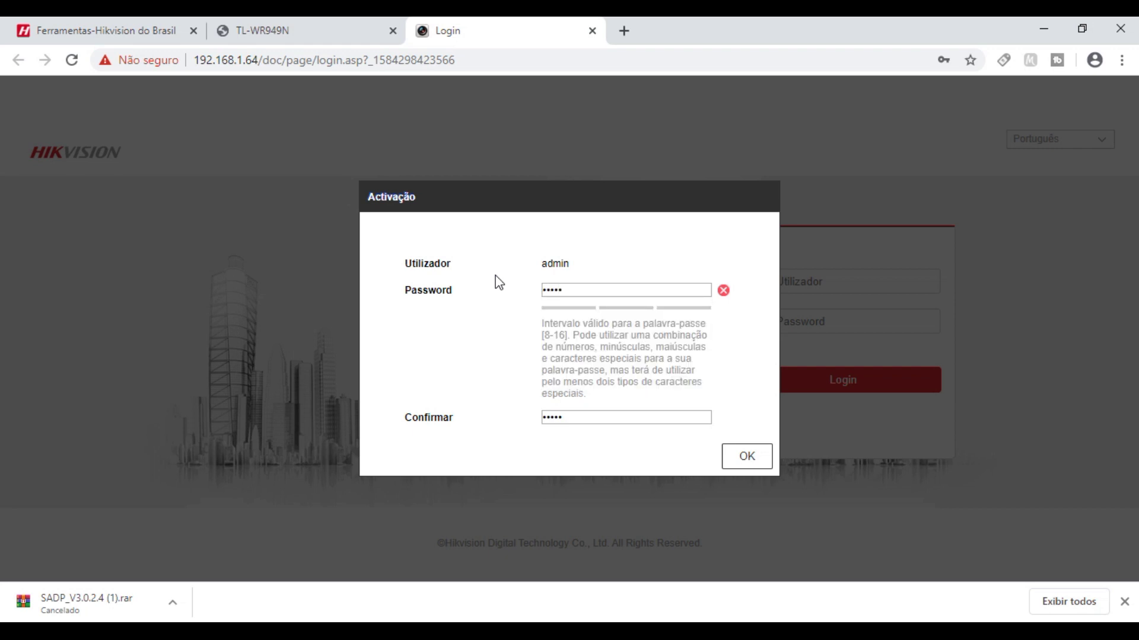
type("efghi")
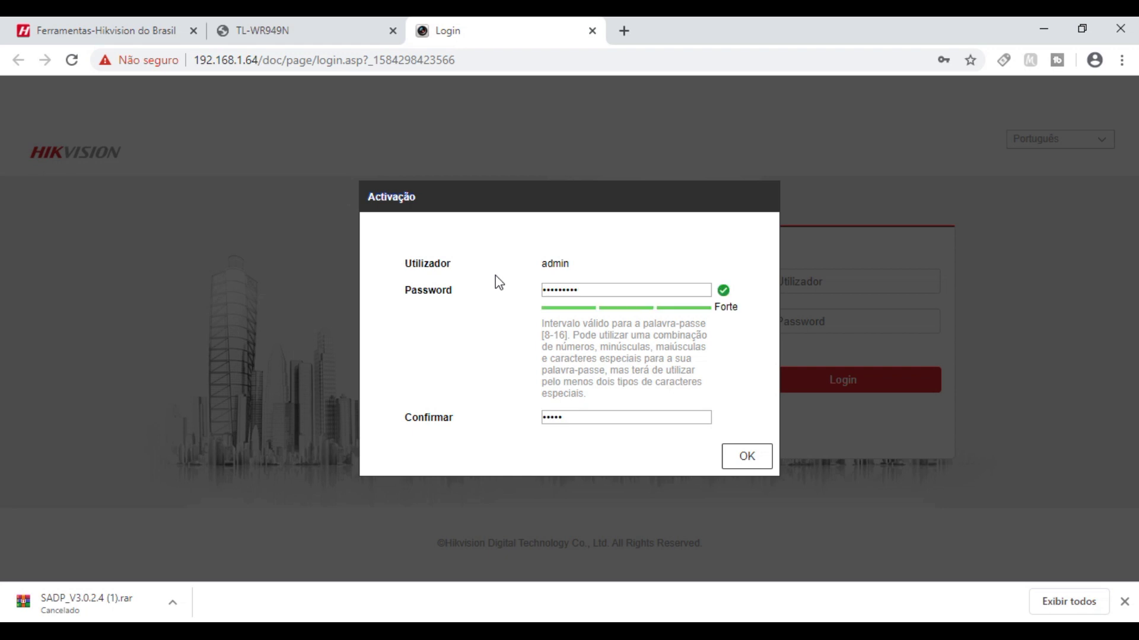
left_click_drag(608, 417, 471, 417)
type("abcdefghi")
left_click(746, 466)
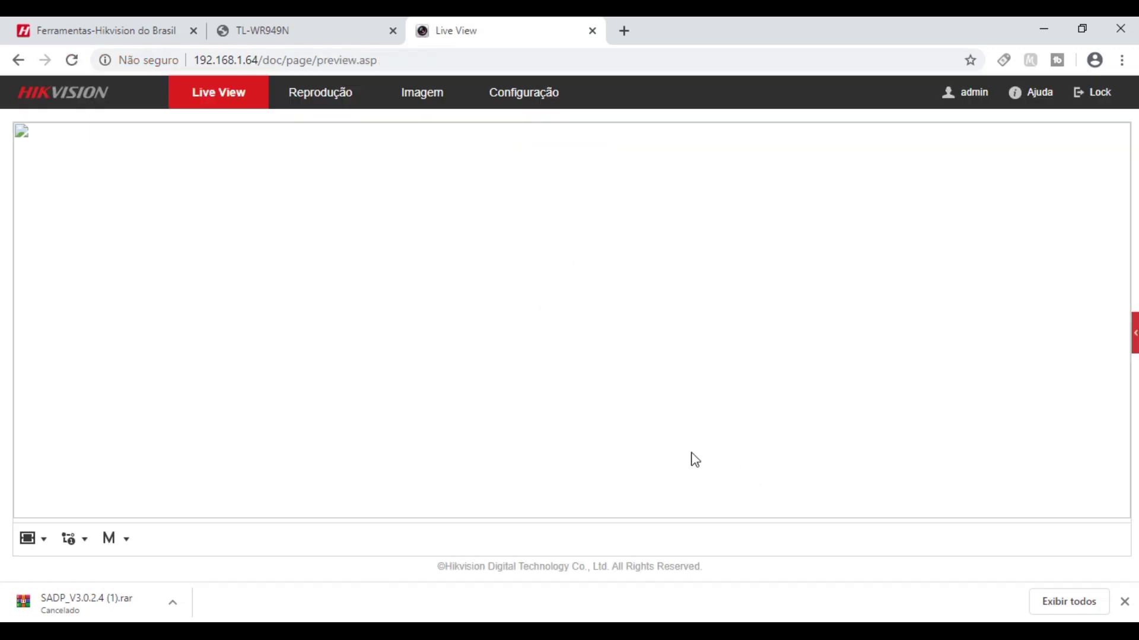
- Download and install the playback Web Components plug-in from the camera page, then close Chrome
left_click(313, 98)
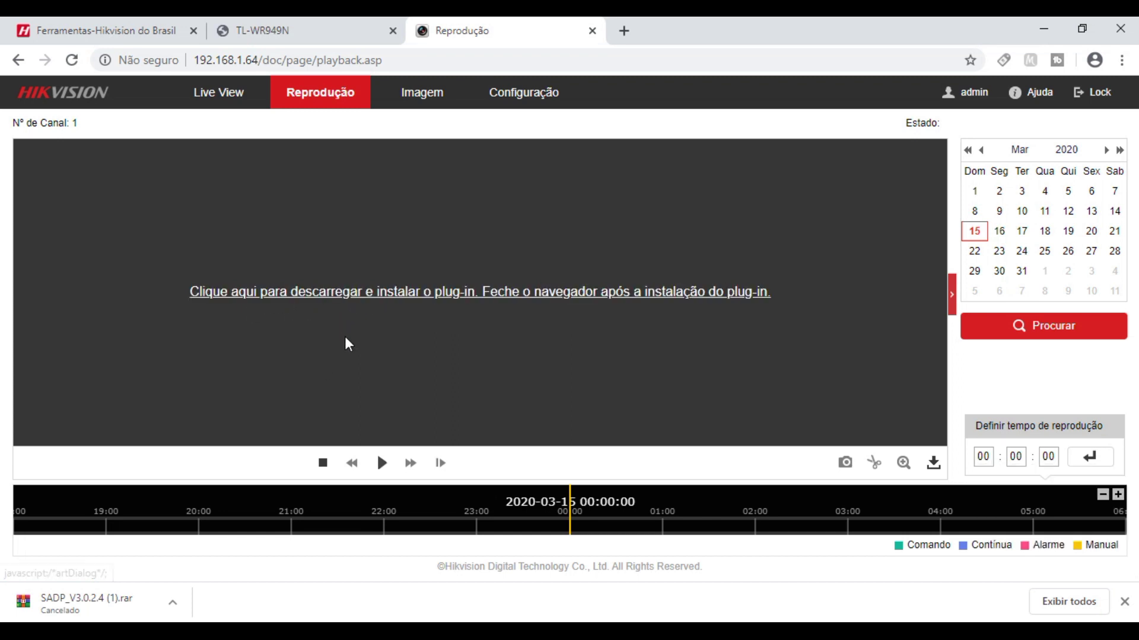
left_click(353, 301)
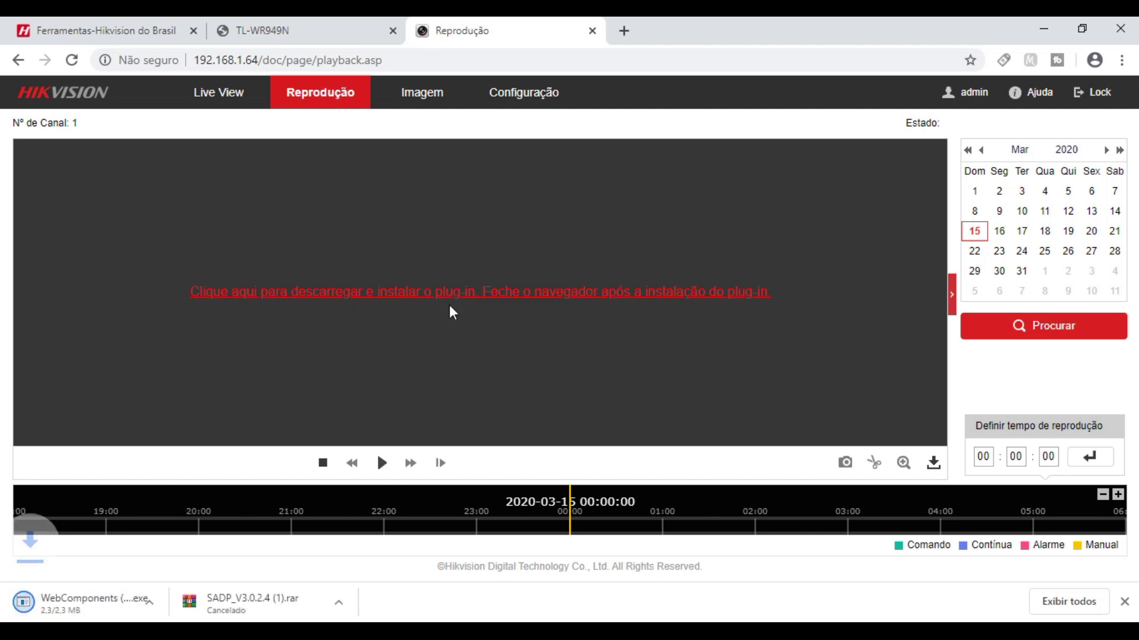
left_click(117, 611)
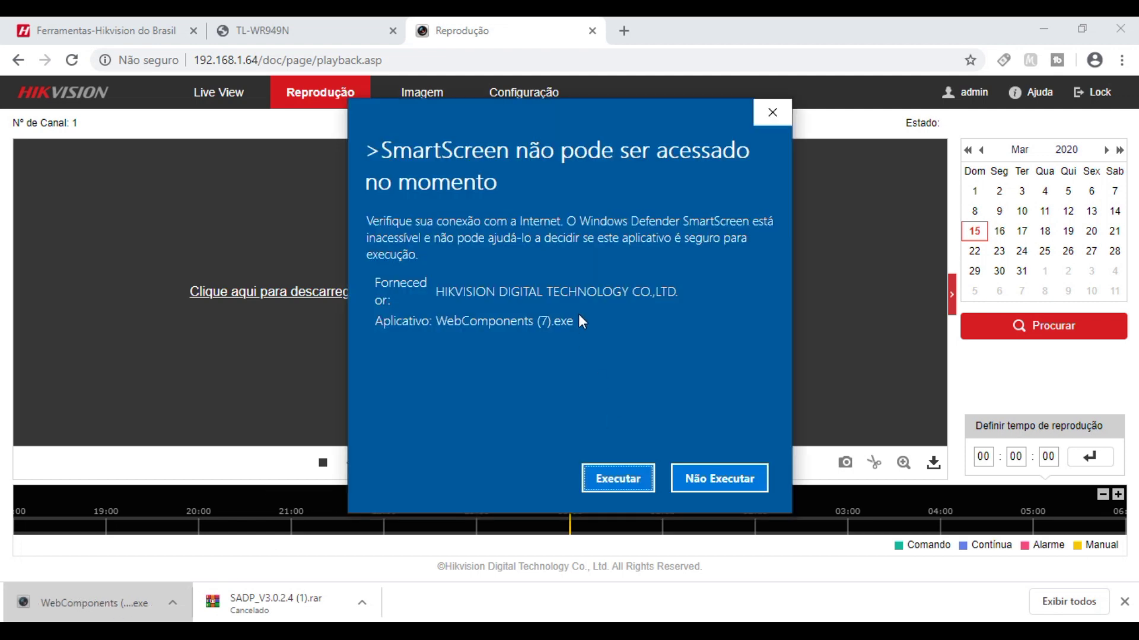
left_click(617, 479)
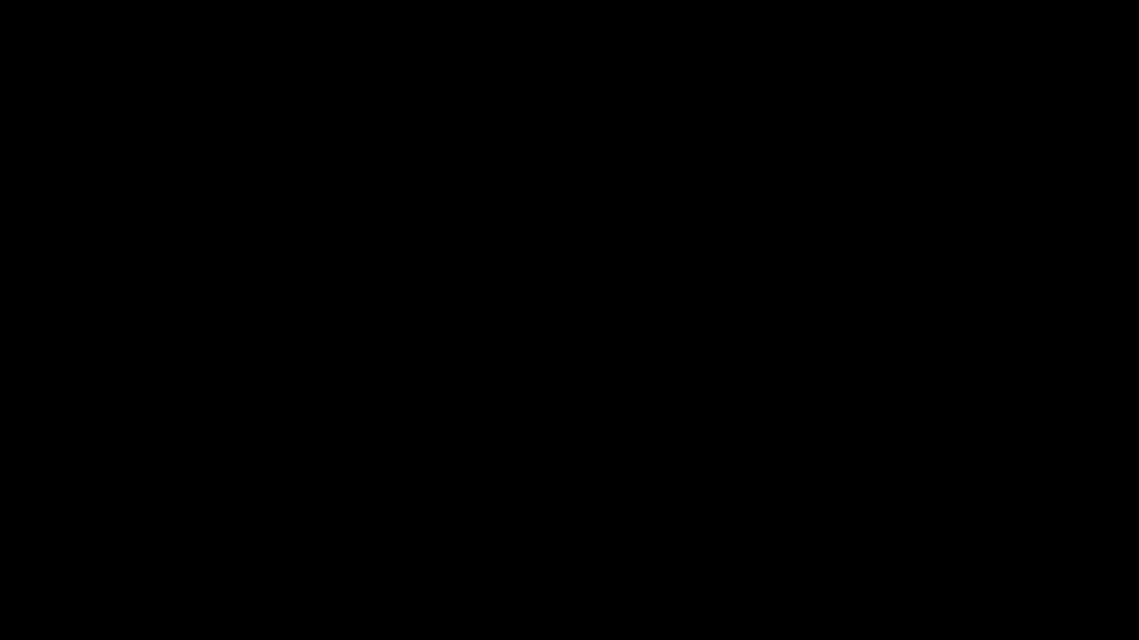
left_click(503, 452)
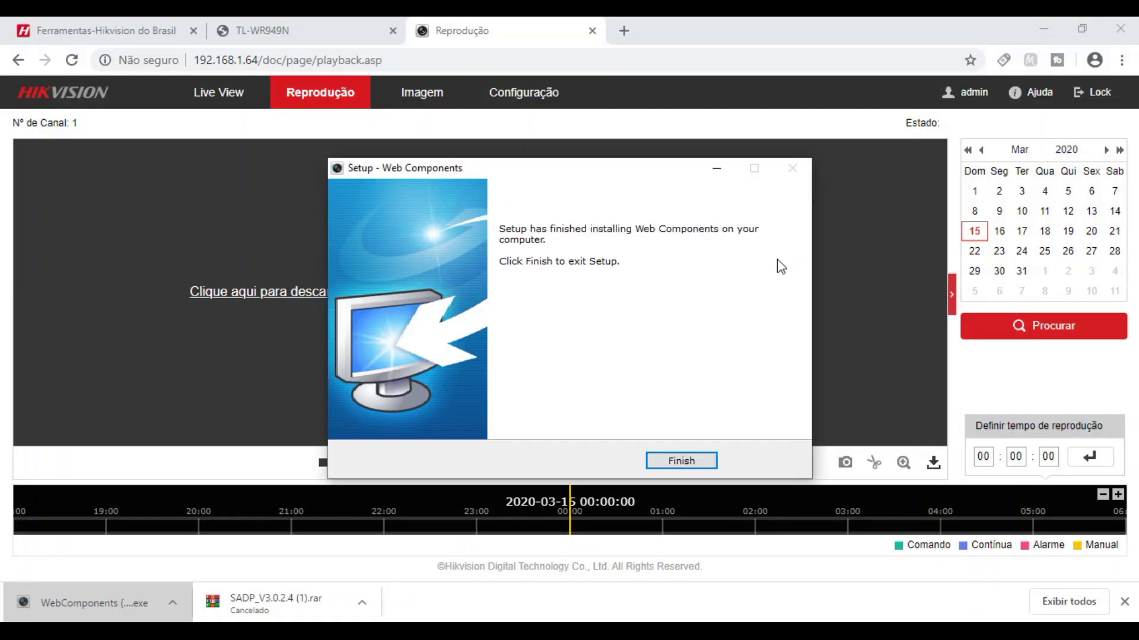
left_click(686, 463)
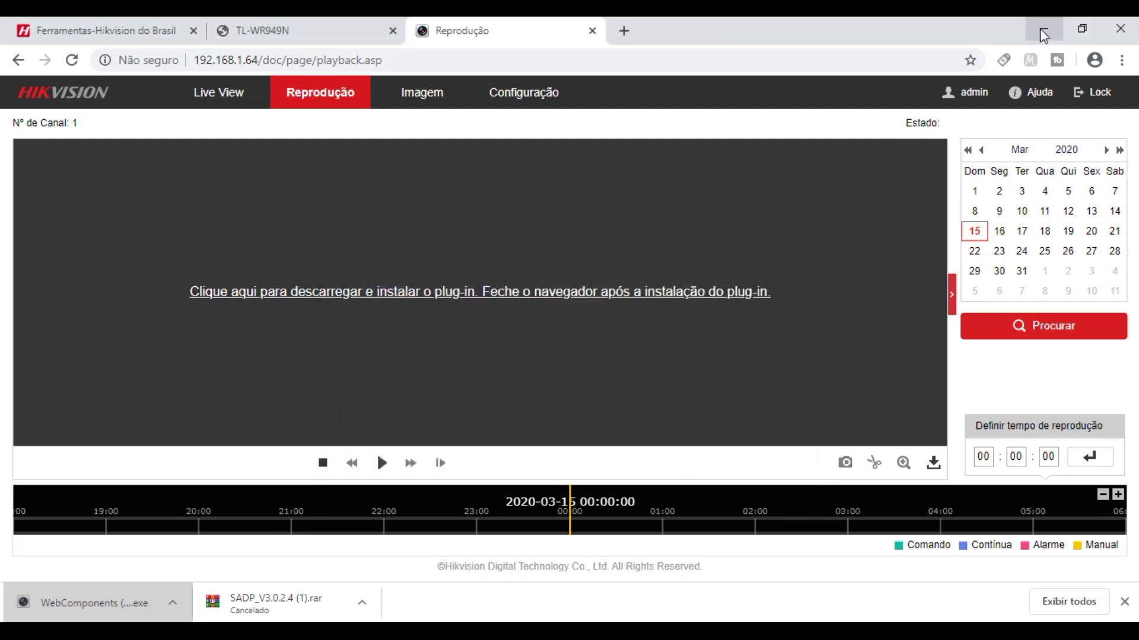
left_click(1125, 34)
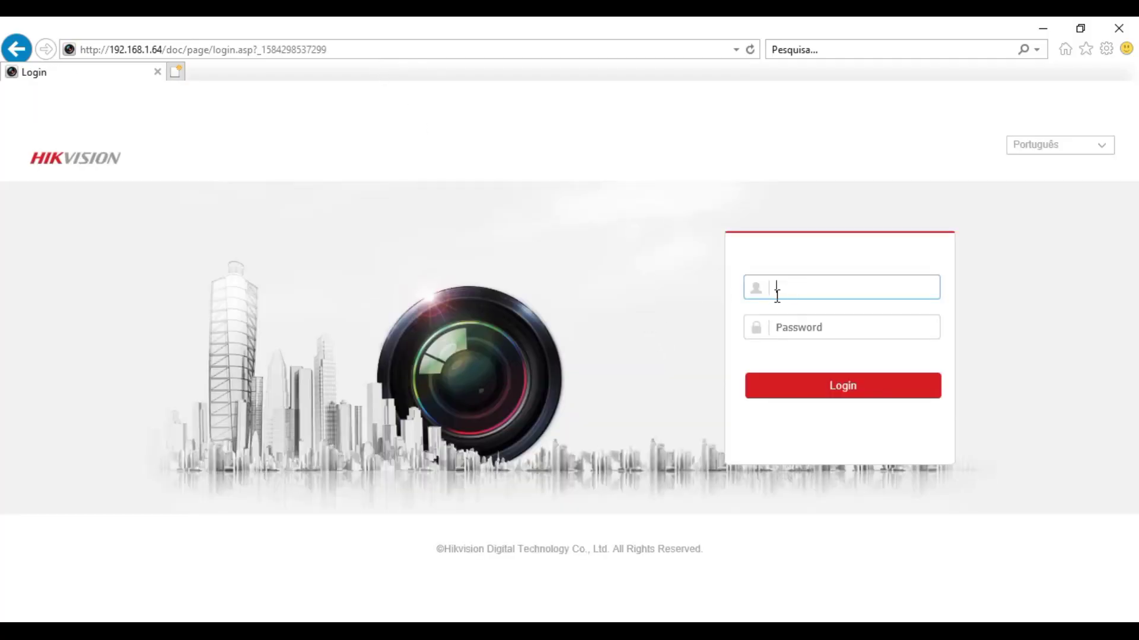
- Log in as admin, allow the ActiveX video plug-in for live view, then go to Reprodução
type("admin")
key("Tab")
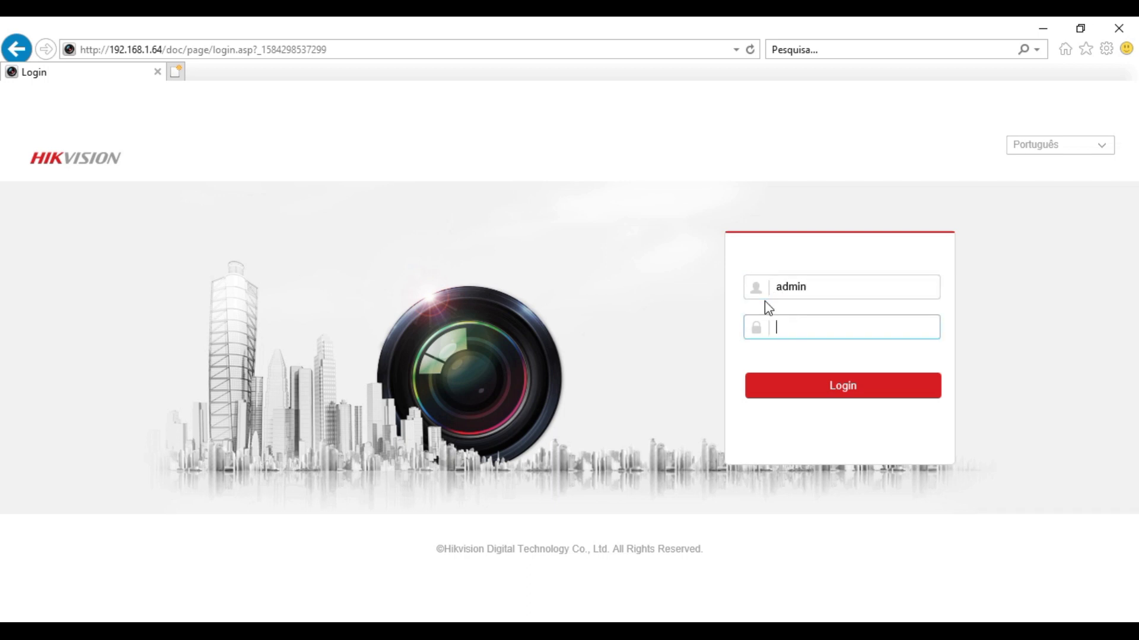
type("•••••••••")
left_click(844, 391)
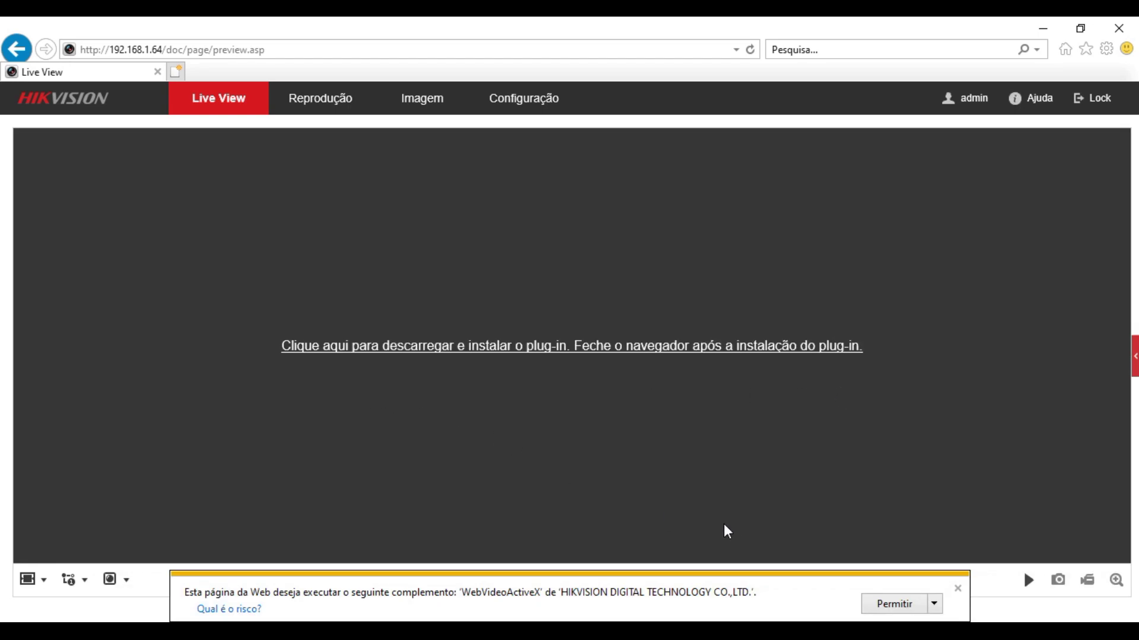
left_click(885, 606)
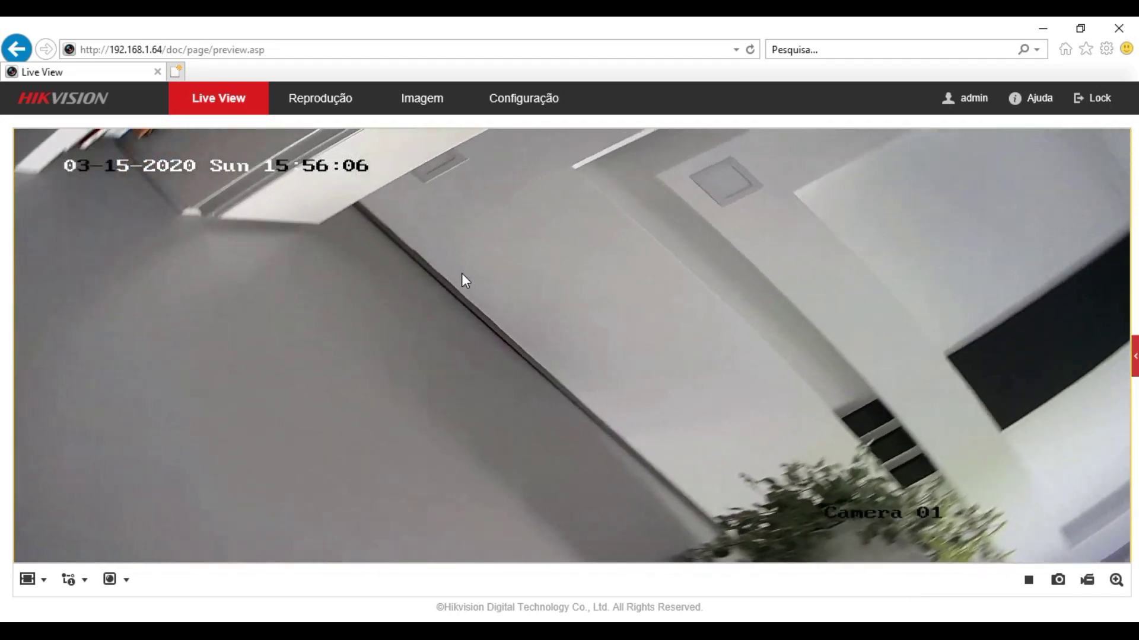
left_click(322, 105)
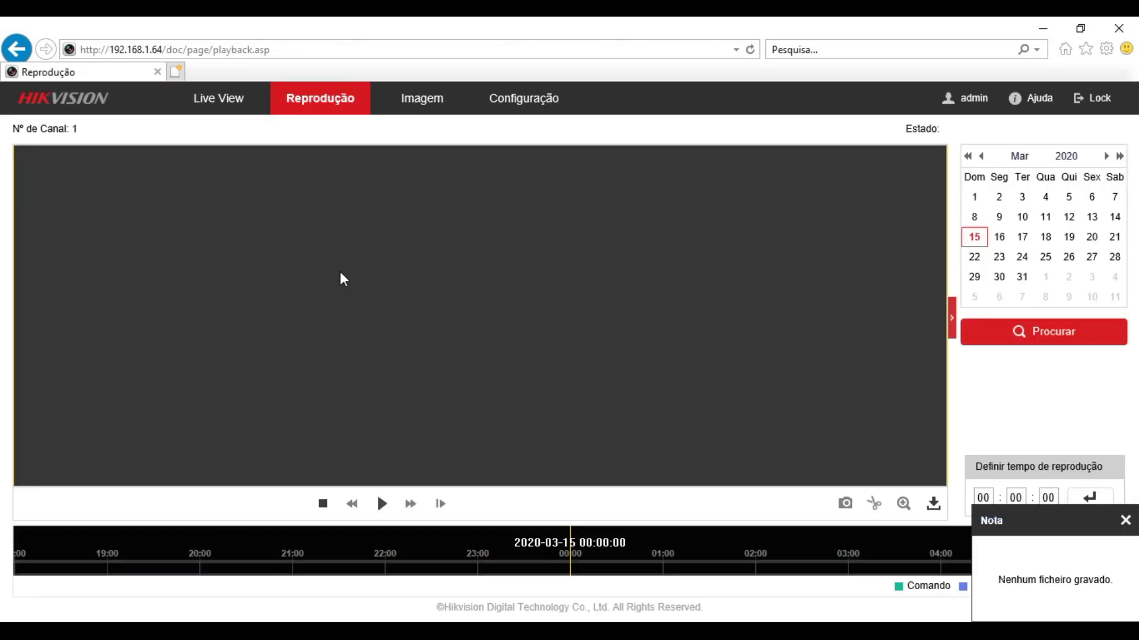
- Go through Configuração and Gestão de Conta to Rede > Config. básicas, showing the static 192.168.1.64 TCP/IP settings
left_click(513, 118)
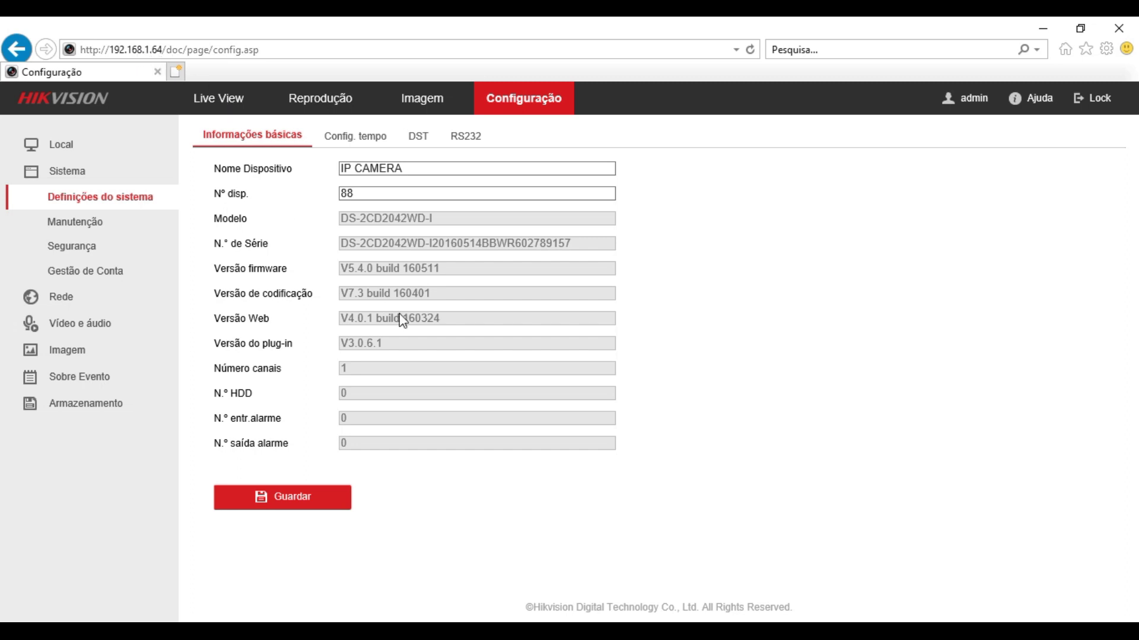
left_click(96, 273)
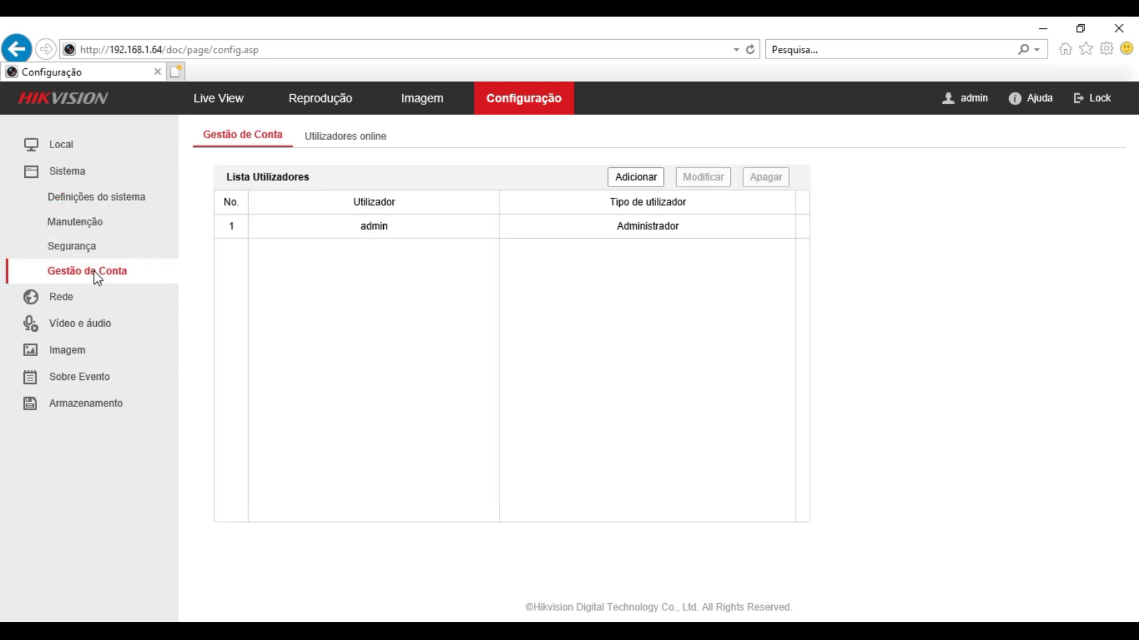
left_click(67, 298)
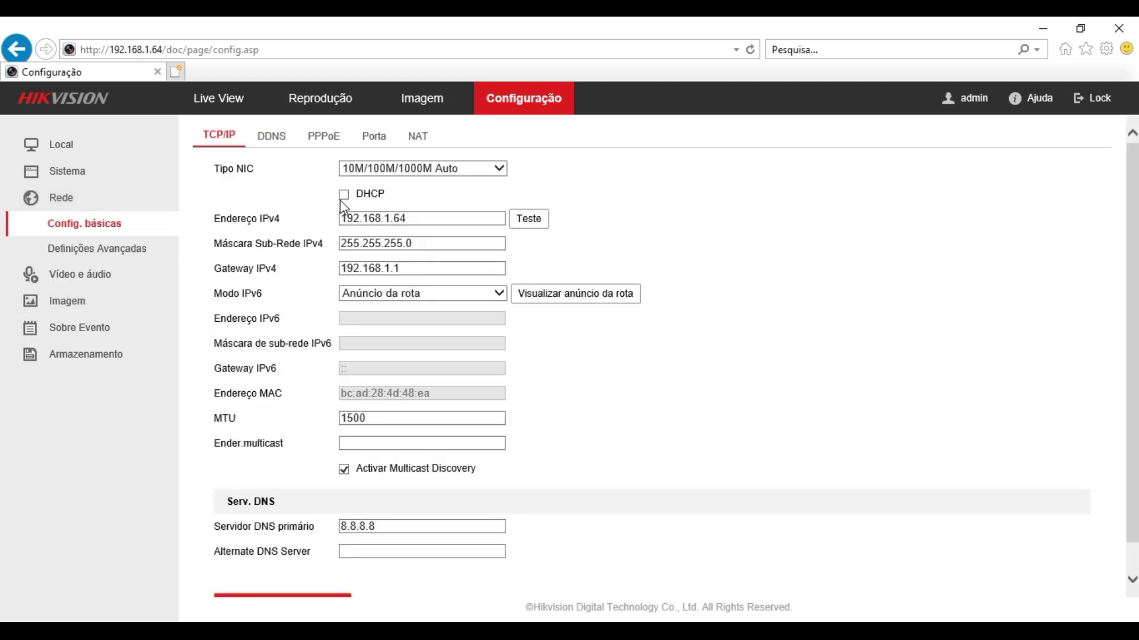
- Enable DHCP on the camera's TCP/IP tab, save with Guardar, and confirm the restart prompt
left_click(434, 219)
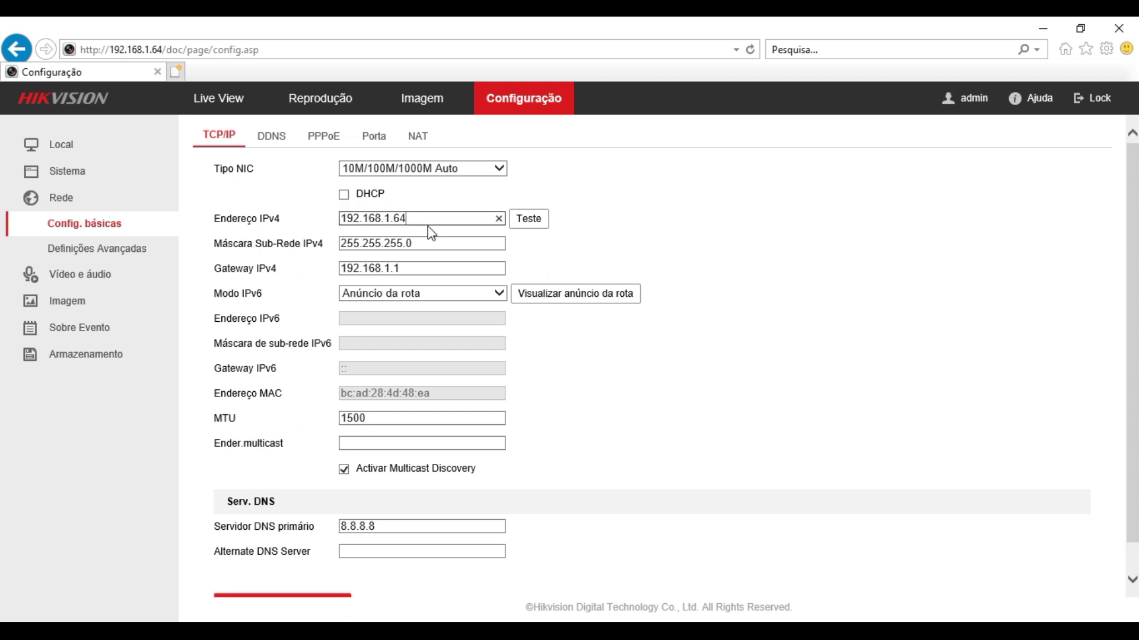
left_click(343, 195)
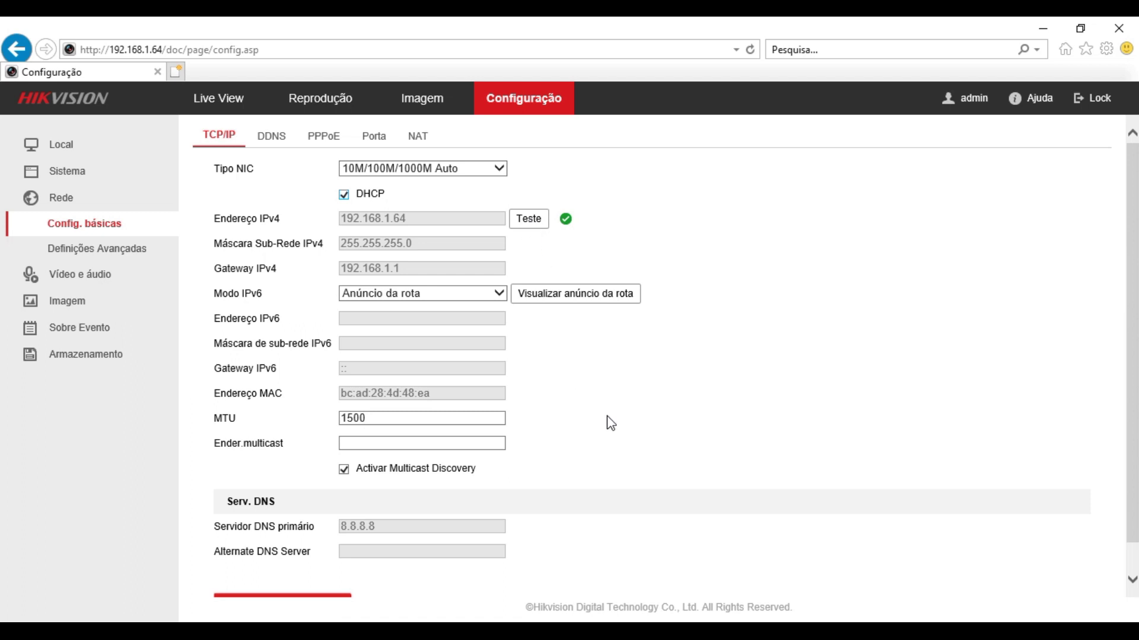
scroll(610, 422, "down", 1)
left_click(305, 577)
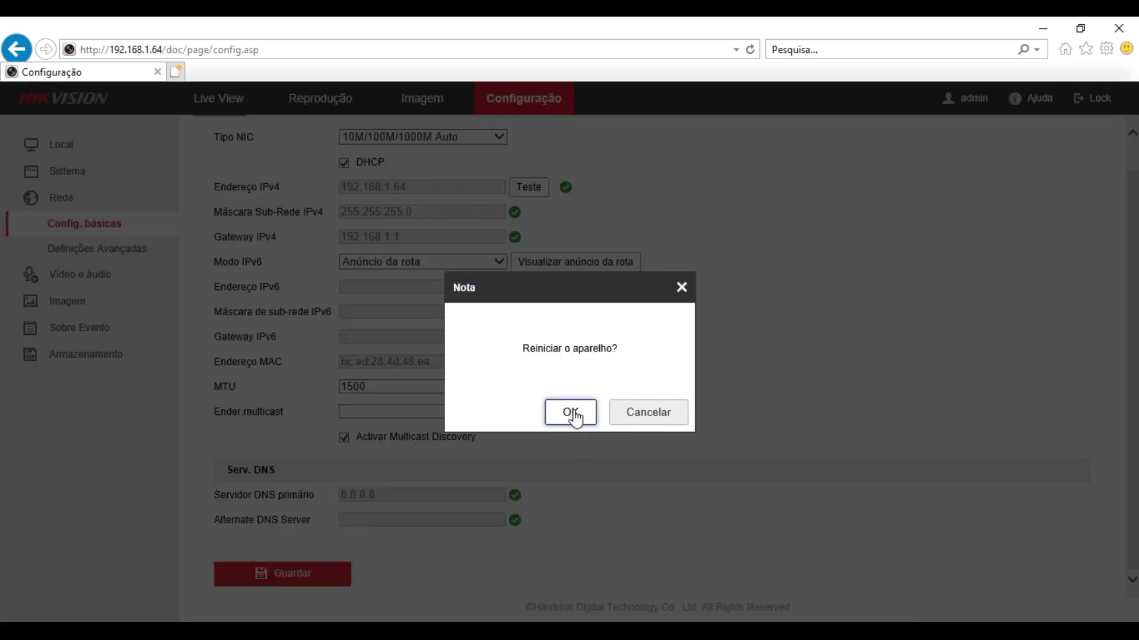
left_click(573, 412)
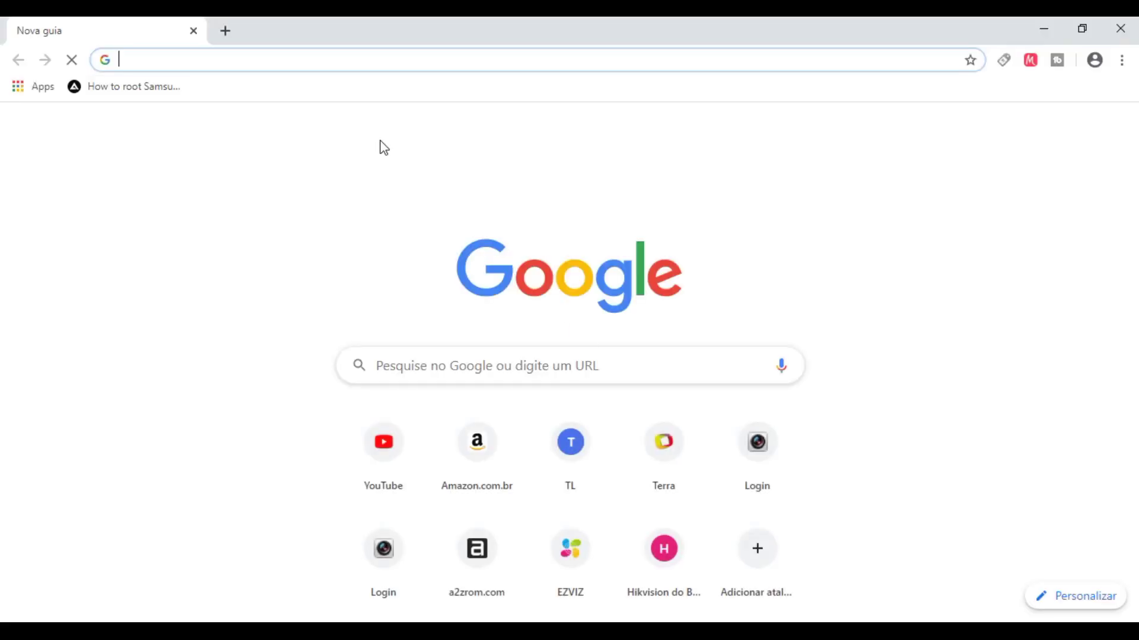
- Log in to the TP-Link router's admin page with the router password
left_click(573, 460)
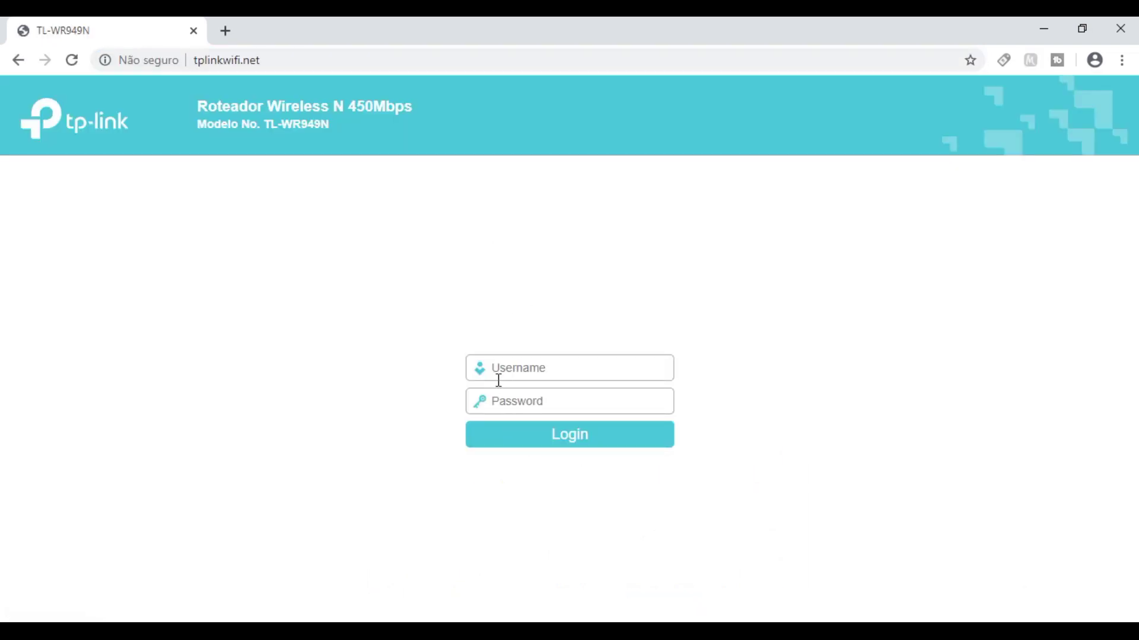
type("admin")
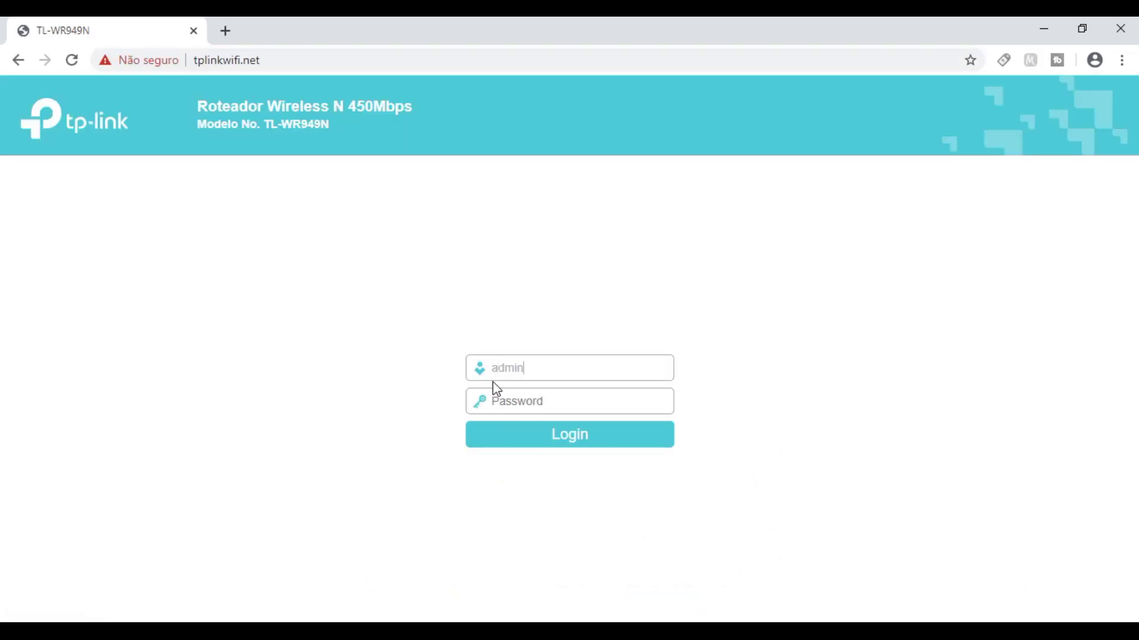
type("a")
left_click(569, 439)
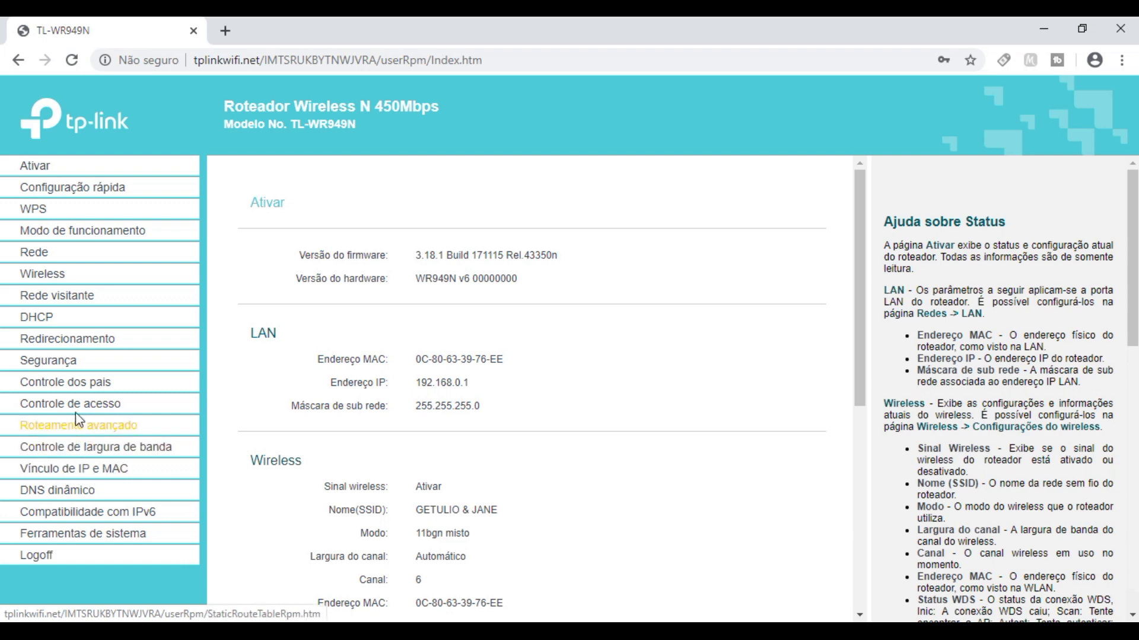
- In the router's DHCP client list, select the camera's assigned address 192.168.0.113
left_click(52, 328)
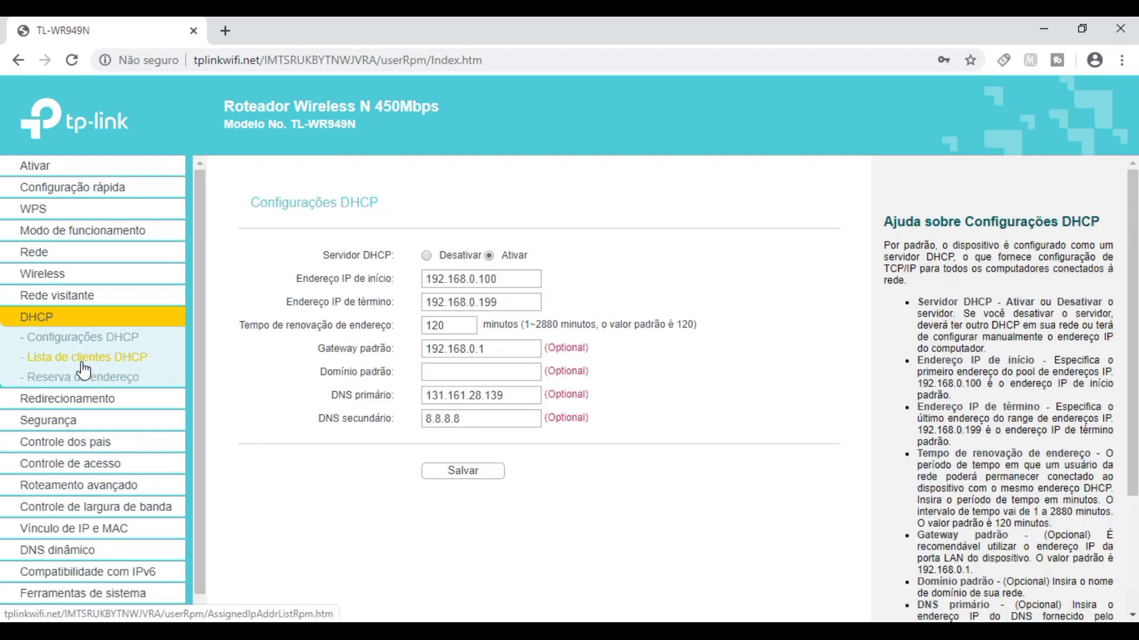
left_click(81, 361)
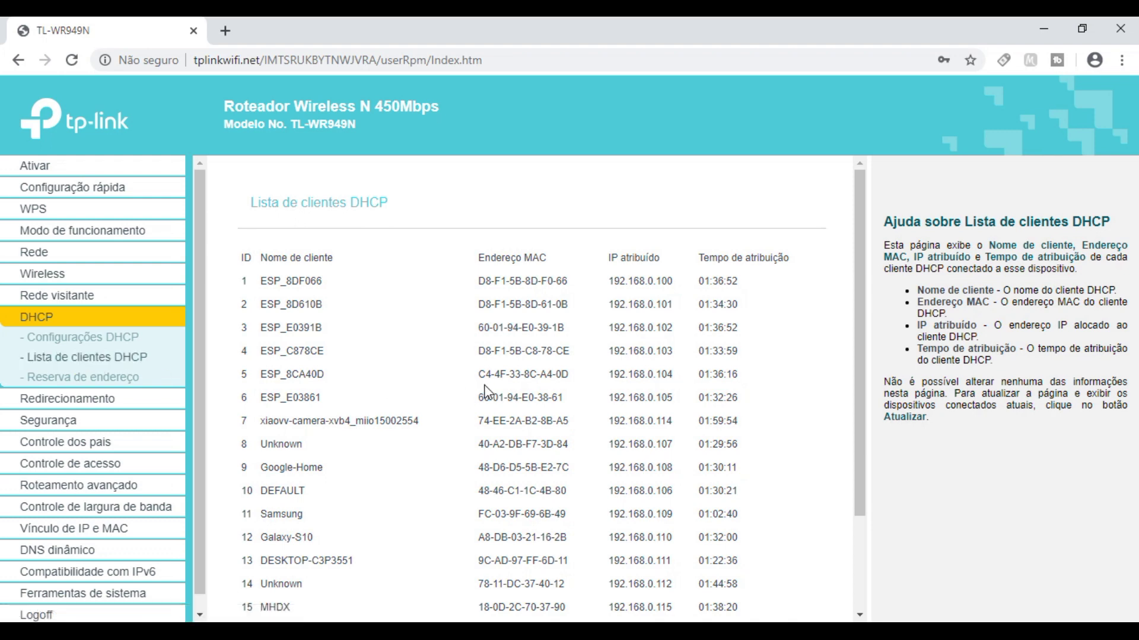
scroll(484, 389, "down", 3)
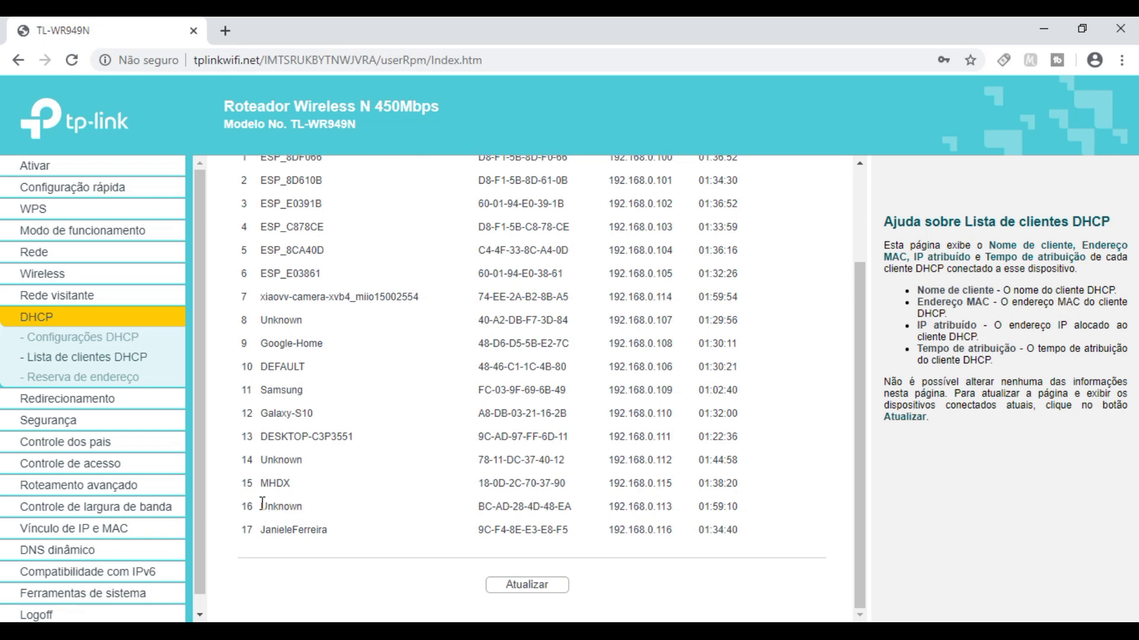
double_click(643, 508)
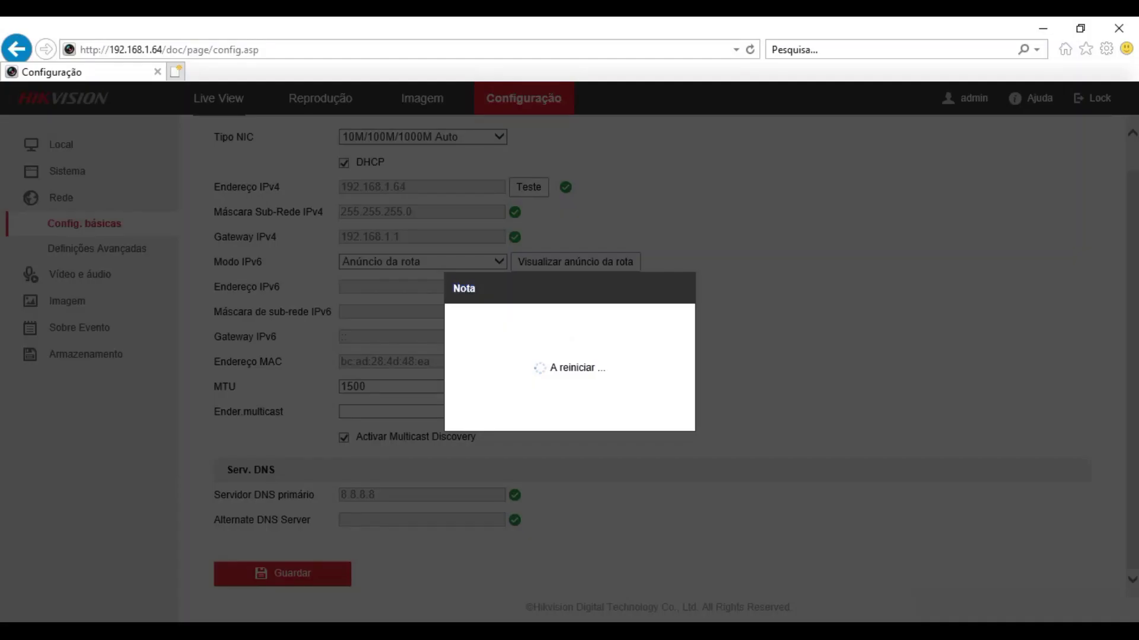
- Load 192.168.0.113 in a new Internet Explorer tab, then check SADP lists the camera there
left_click(176, 71)
type("192.168.0.113/")
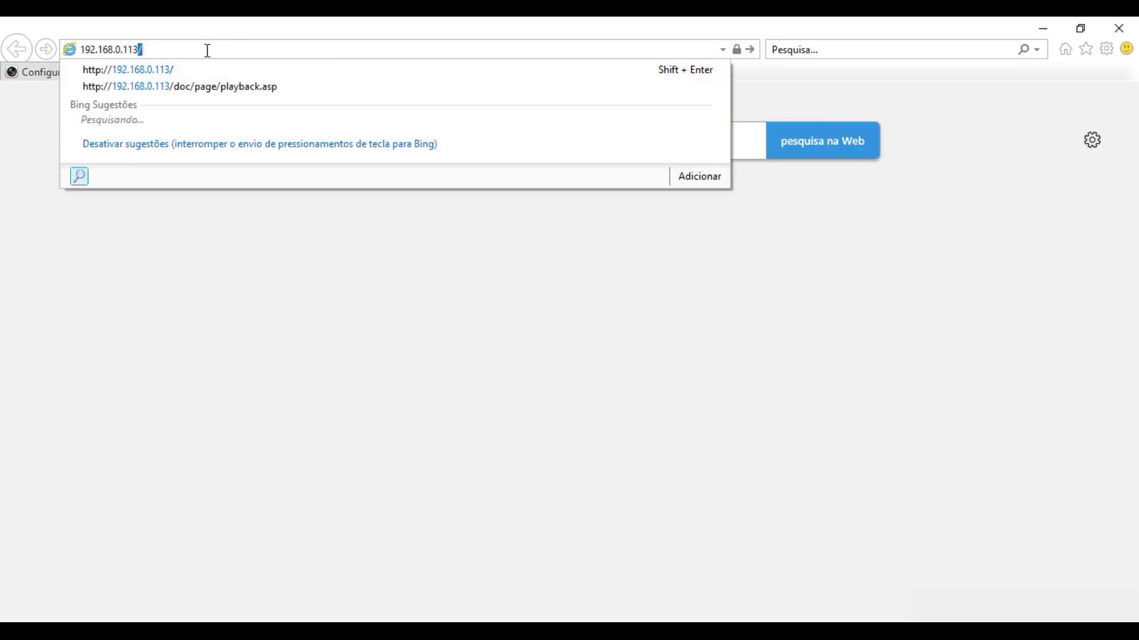
key("Return")
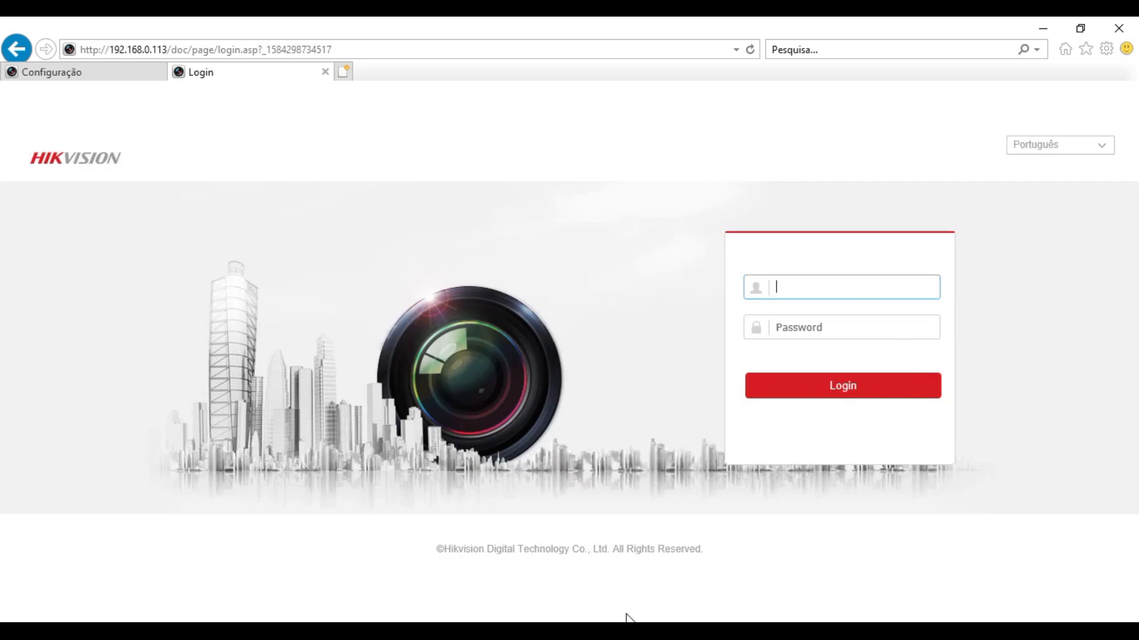
left_click(627, 618)
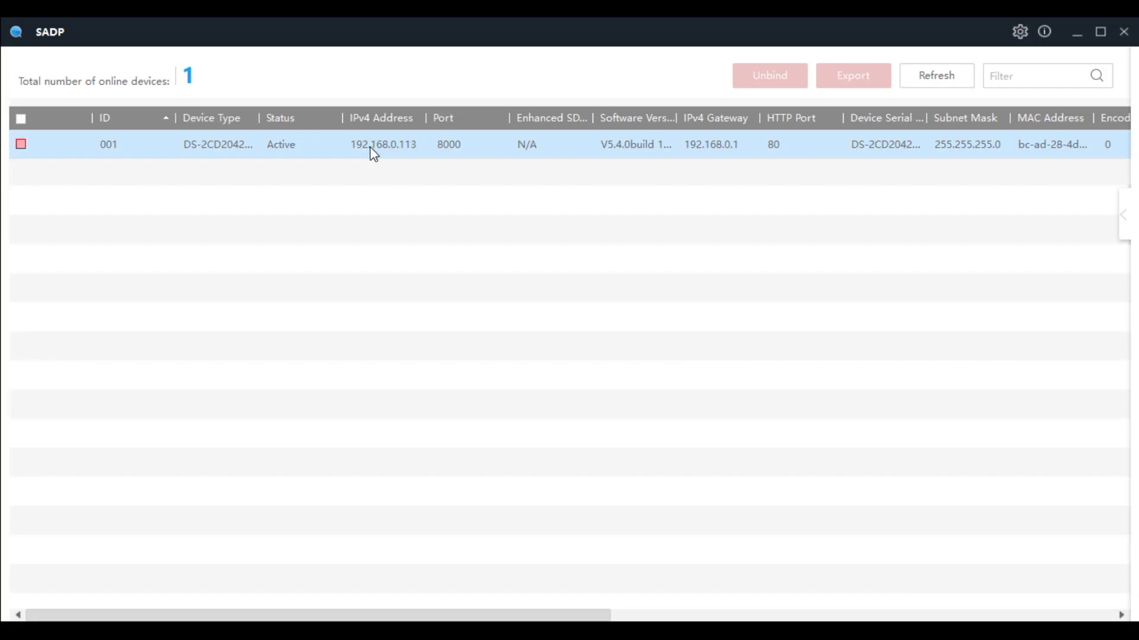